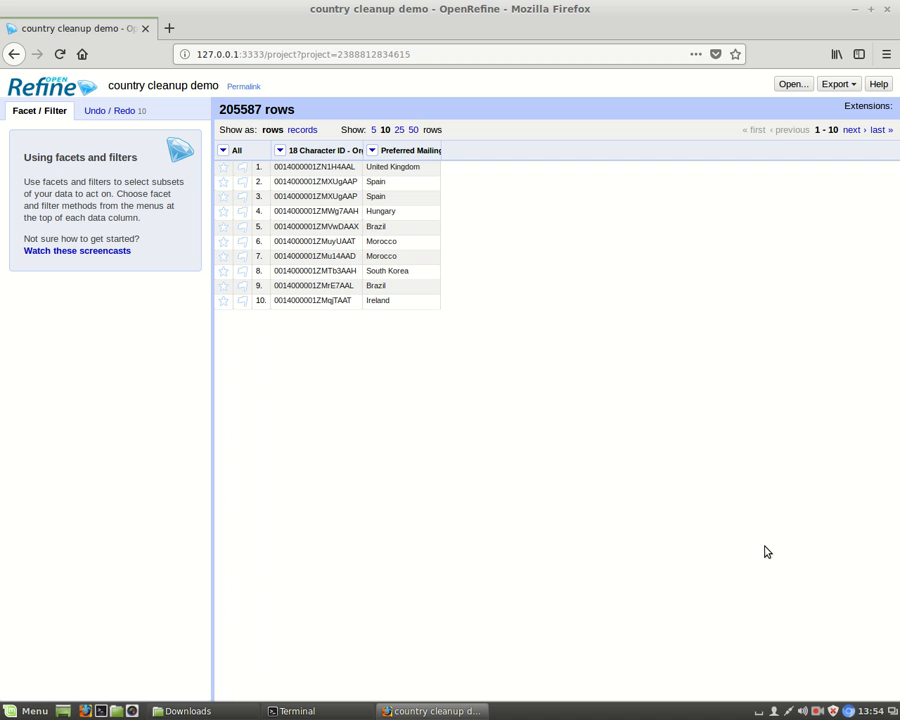
Sort the 18 Character ID - Organizations column as case-sensitive text from a to z and reorder the rows permanently
{"action": "left_click", "coordinate": [280, 151]}
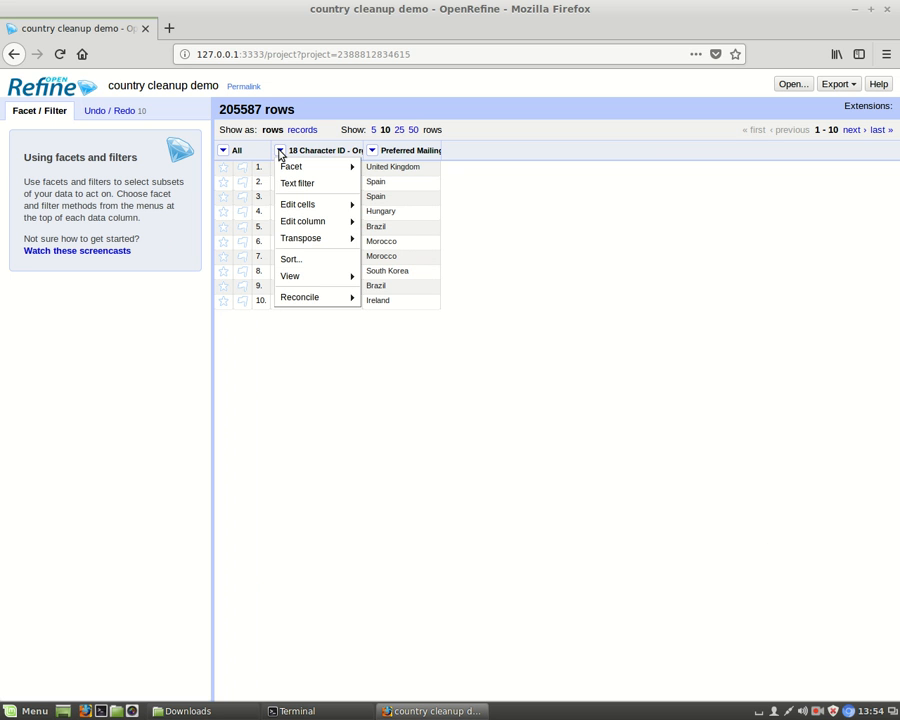
{"action": "left_click", "coordinate": [292, 258]}
{"action": "left_click", "coordinate": [368, 340]}
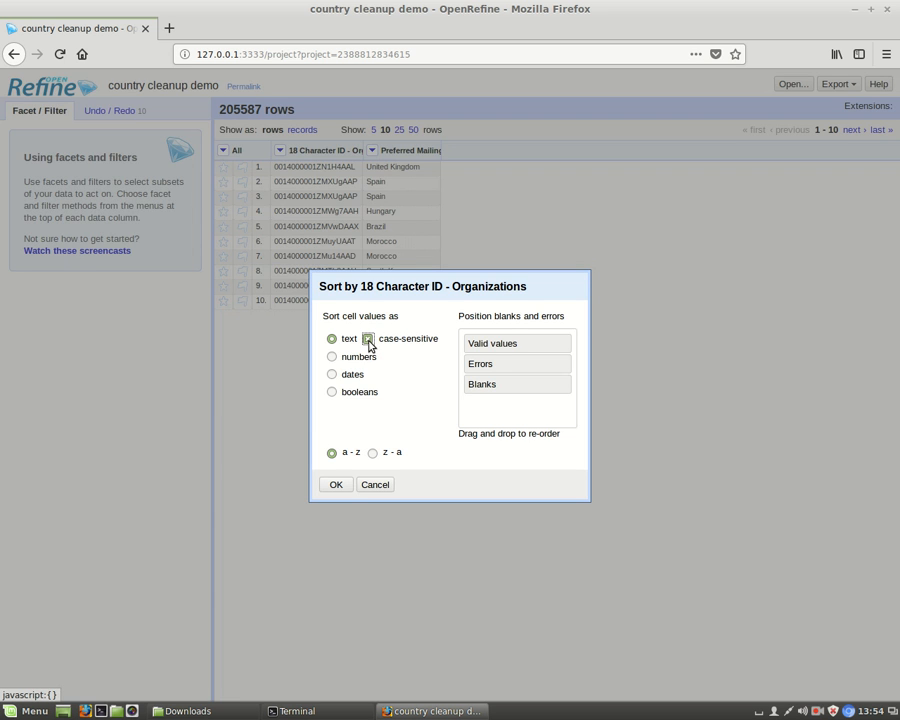
{"action": "left_click", "coordinate": [336, 486]}
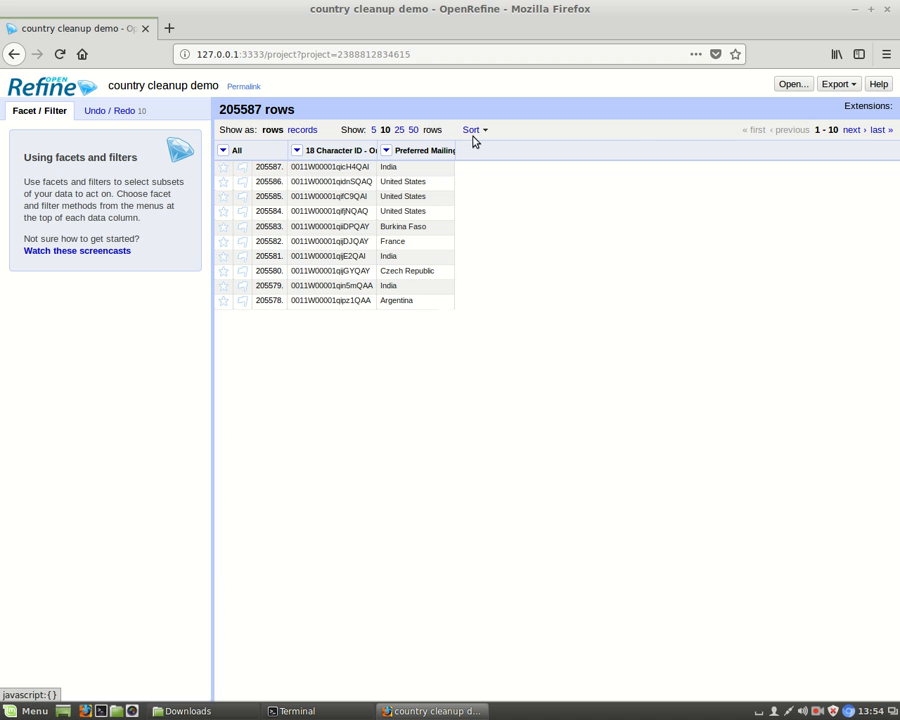
{"action": "left_click", "coordinate": [472, 129]}
{"action": "left_click", "coordinate": [487, 165]}
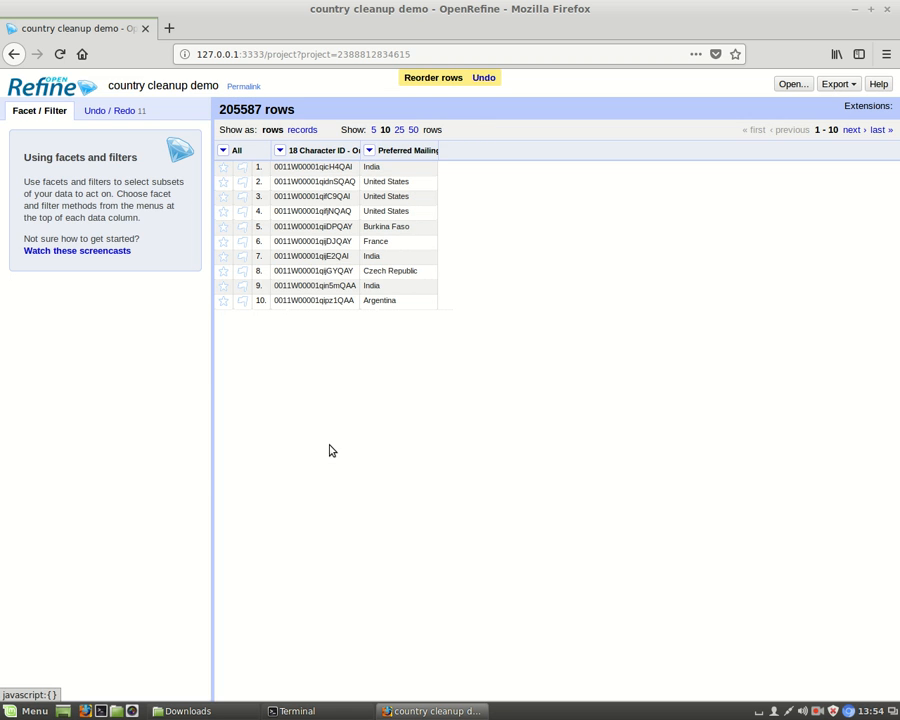
Blank down the repeated values in the 18 Character ID - Organizations column
{"action": "left_click", "coordinate": [279, 150]}
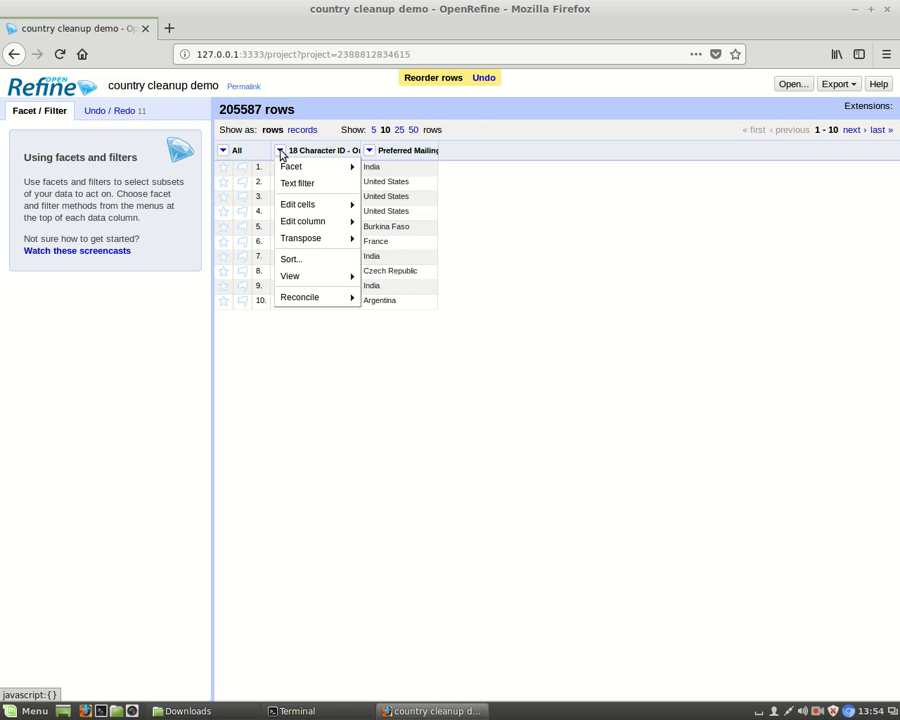
{"action": "mouse_move", "coordinate": [294, 206]}
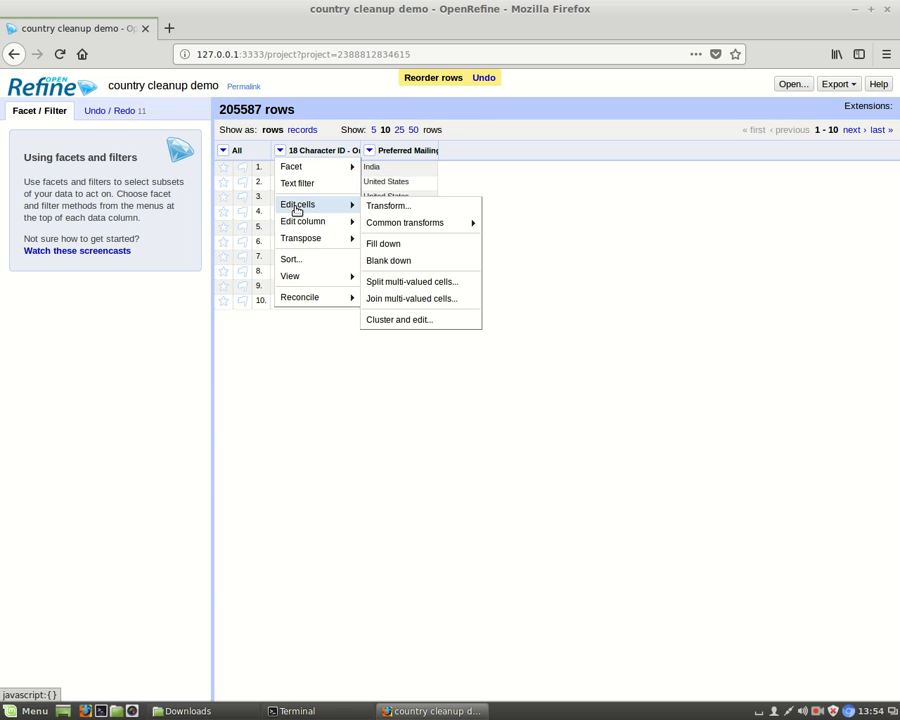
{"action": "left_click", "coordinate": [399, 261]}
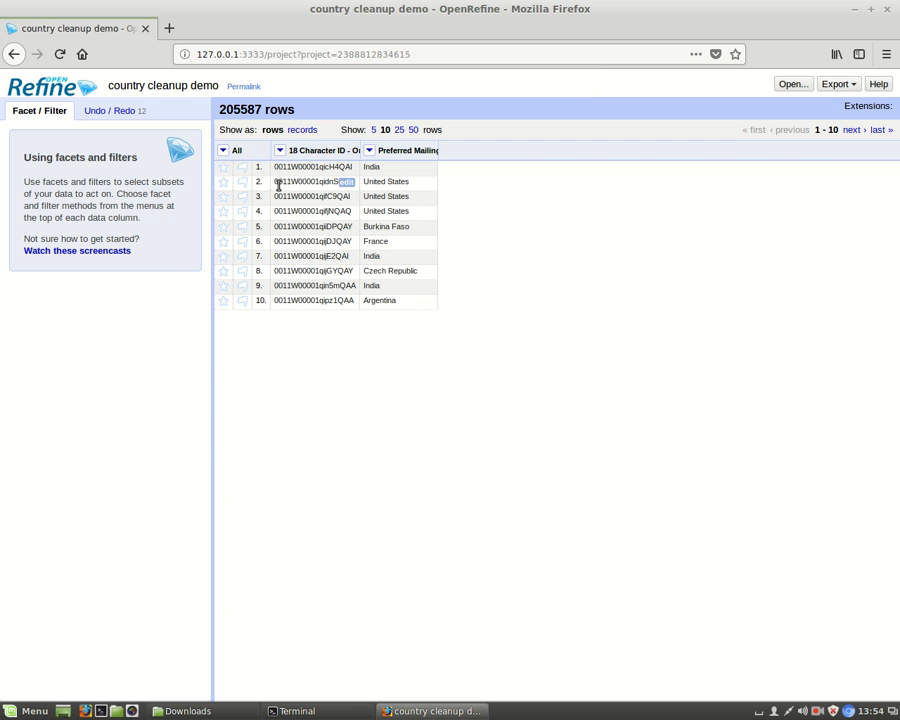
Look through the first pages of rows for blanked IDs and return to the first page
{"action": "left_click", "coordinate": [853, 130]}
{"action": "left_click", "coordinate": [853, 130]}
{"action": "left_click", "coordinate": [853, 130]}
{"action": "left_click", "coordinate": [853, 130]}
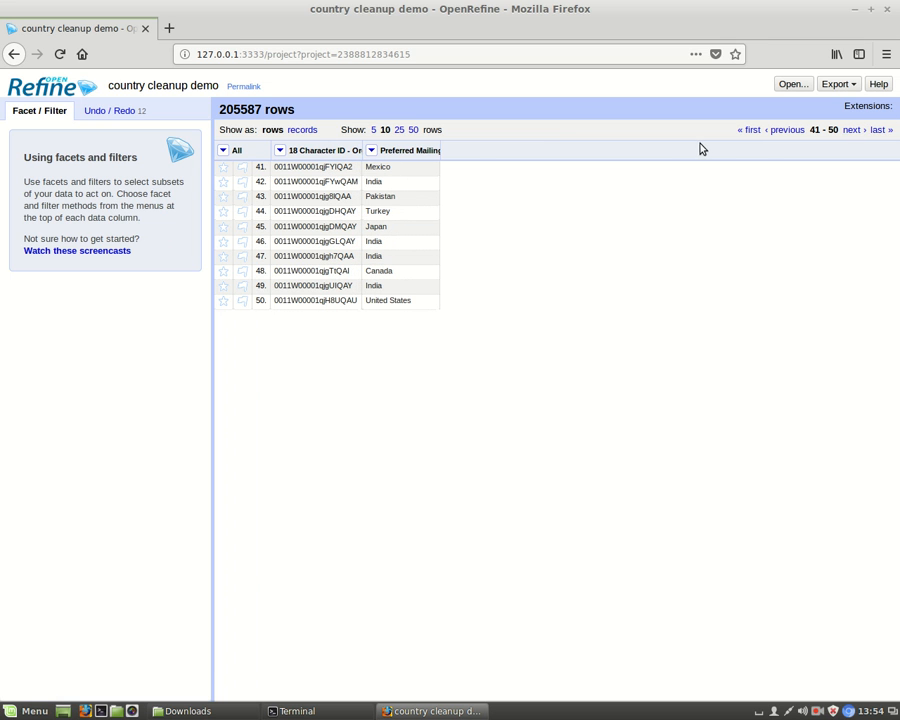
{"action": "left_click", "coordinate": [753, 130]}
Show the data as records instead of rows and page through them for IDs with multiple entries
{"action": "left_click", "coordinate": [300, 130]}
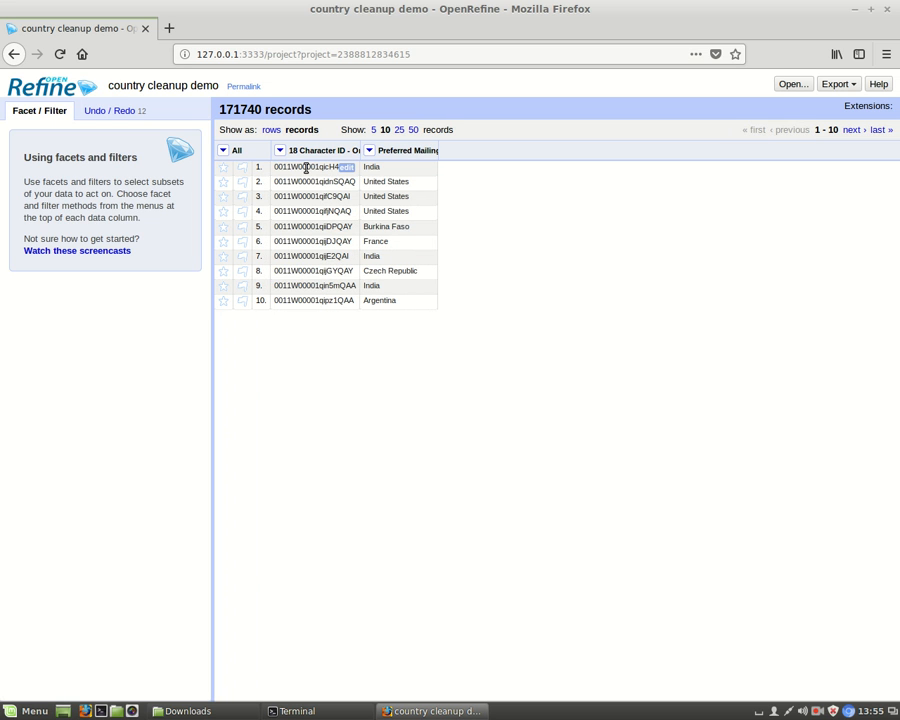
{"action": "left_click", "coordinate": [852, 132]}
{"action": "left_click", "coordinate": [852, 132]}
{"action": "left_click", "coordinate": [852, 131]}
{"action": "left_click", "coordinate": [852, 131]}
{"action": "left_click", "coordinate": [852, 131]}
{"action": "left_click", "coordinate": [852, 131]}
{"action": "left_click", "coordinate": [852, 131]}
{"action": "left_click", "coordinate": [852, 132]}
{"action": "left_click", "coordinate": [852, 132]}
{"action": "left_click", "coordinate": [852, 132]}
{"action": "left_click", "coordinate": [852, 132]}
{"action": "left_click", "coordinate": [852, 132]}
{"action": "left_click", "coordinate": [852, 132]}
{"action": "left_click", "coordinate": [852, 132]}
{"action": "left_click", "coordinate": [852, 132]}
{"action": "left_click", "coordinate": [852, 132]}
{"action": "left_click", "coordinate": [852, 132]}
{"action": "left_click", "coordinate": [852, 132]}
{"action": "left_click", "coordinate": [852, 132]}
{"action": "left_click", "coordinate": [852, 132]}
{"action": "left_click", "coordinate": [852, 132]}
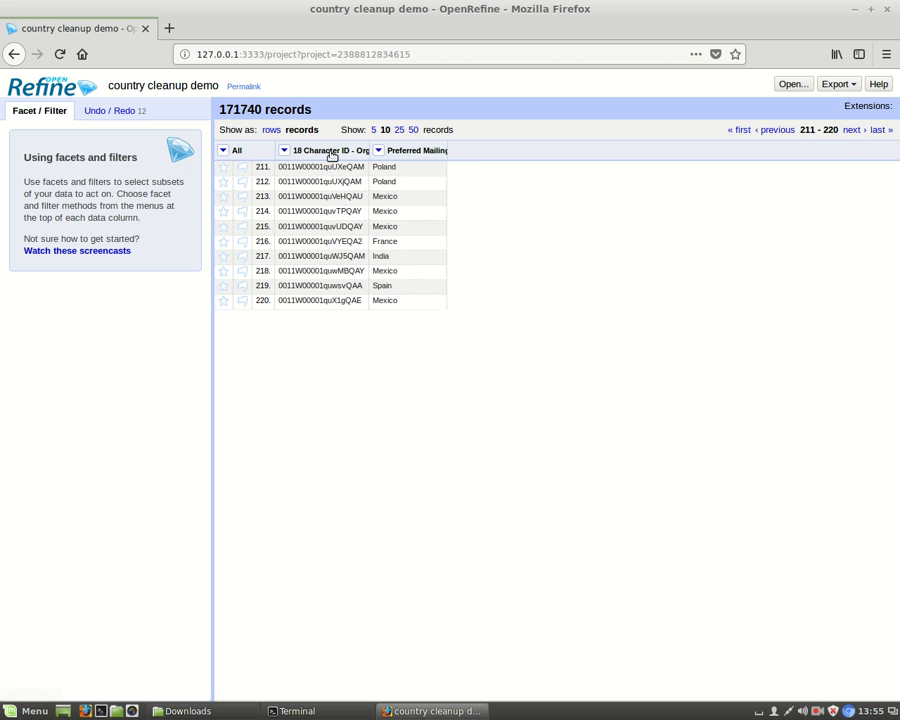
Facet the 18 Character ID - Organizations column by blank and filter to the true values
{"action": "left_click", "coordinate": [283, 150]}
{"action": "mouse_move", "coordinate": [305, 168]}
{"action": "mouse_move", "coordinate": [444, 276]}
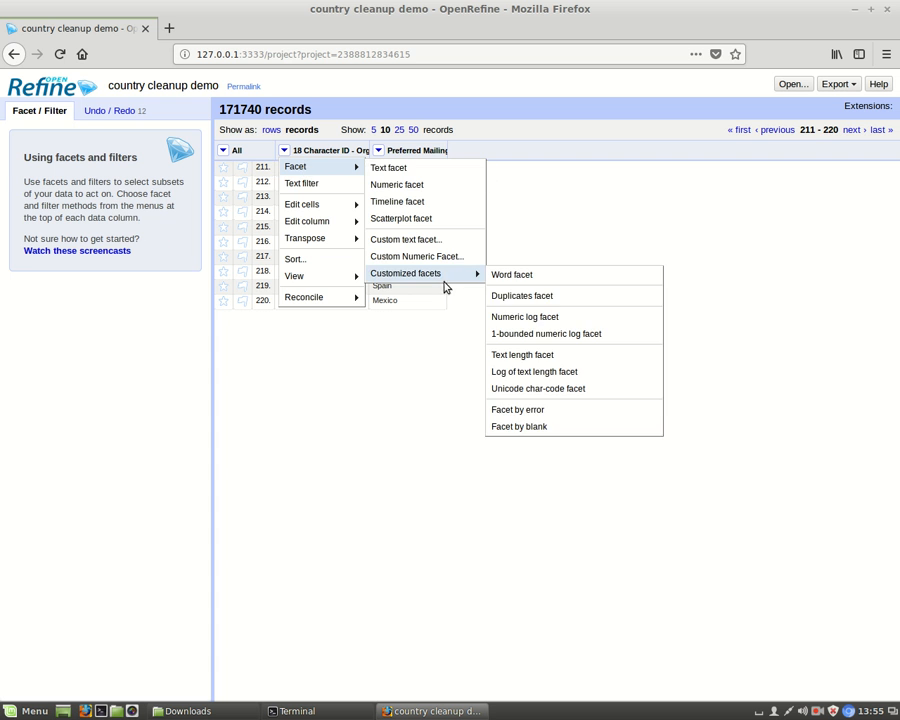
{"action": "left_click", "coordinate": [538, 426]}
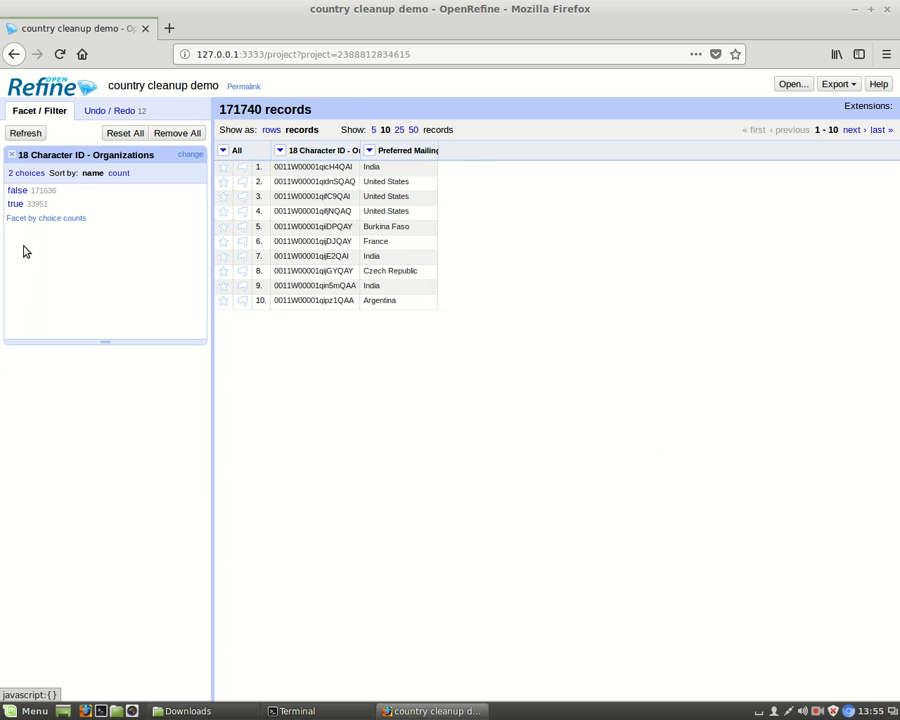
{"action": "left_click", "coordinate": [15, 204]}
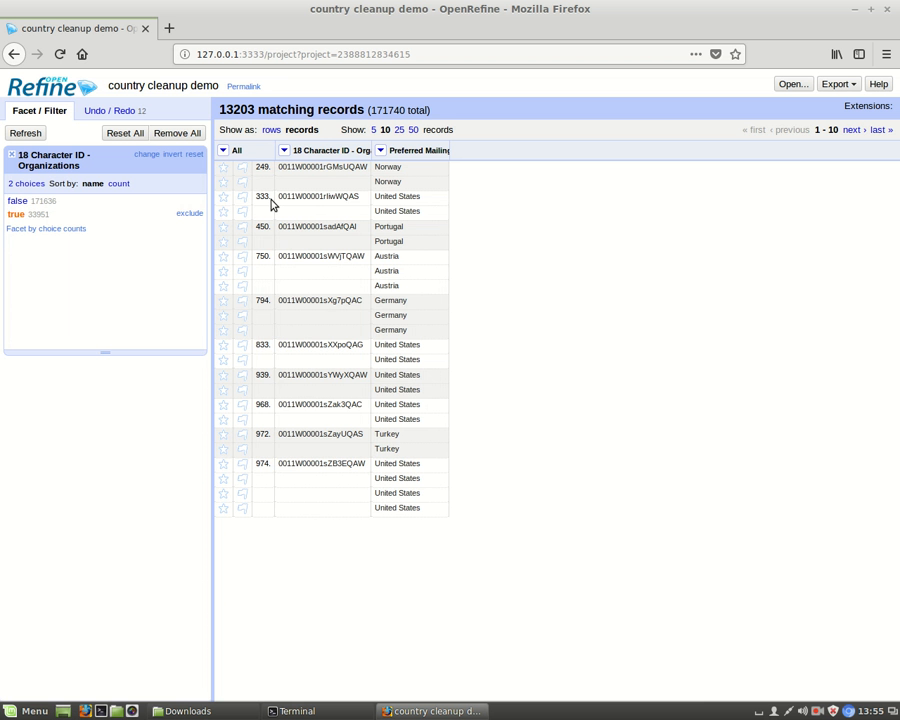
Compare the filtered data as rows and as records, then remove the blank facet
{"action": "mouse_move", "coordinate": [327, 187]}
{"action": "left_click", "coordinate": [271, 130]}
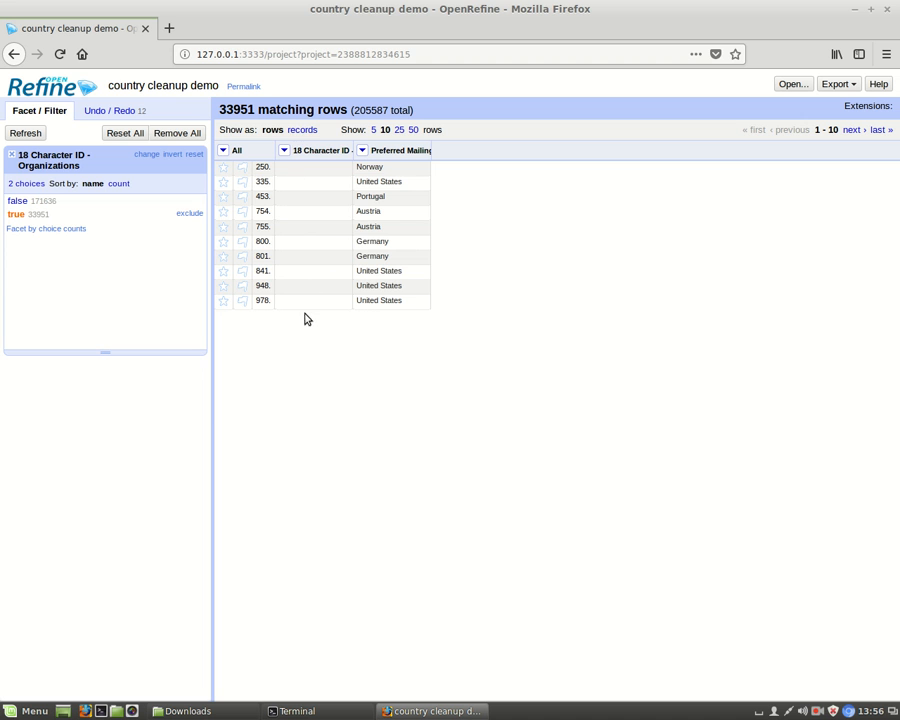
{"action": "left_click", "coordinate": [300, 131]}
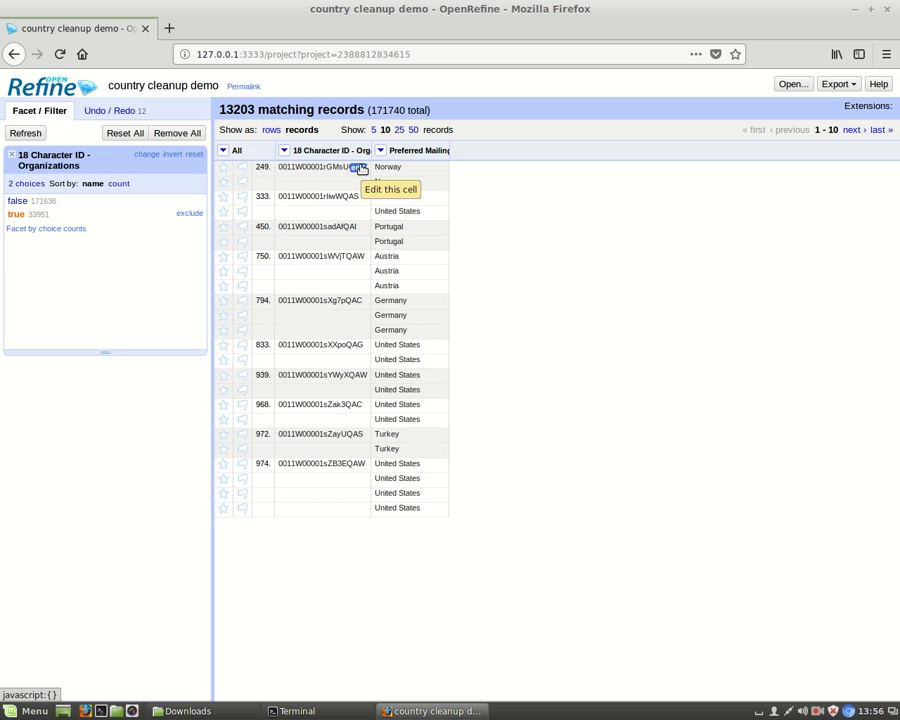
{"action": "left_click", "coordinate": [12, 157]}
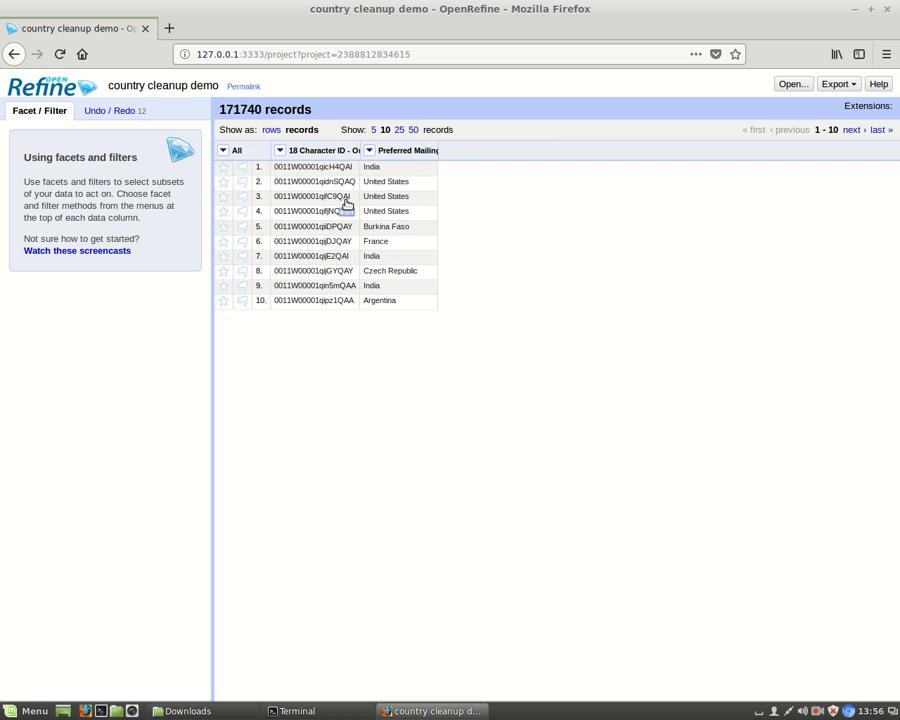
Add a column named "unique countries" based on Preferred Mailing Country, reusing the expression row.record.cells["Preferred Mailing Country"].value.uniques().join(";")
{"action": "left_click", "coordinate": [369, 150]}
{"action": "mouse_move", "coordinate": [392, 221]}
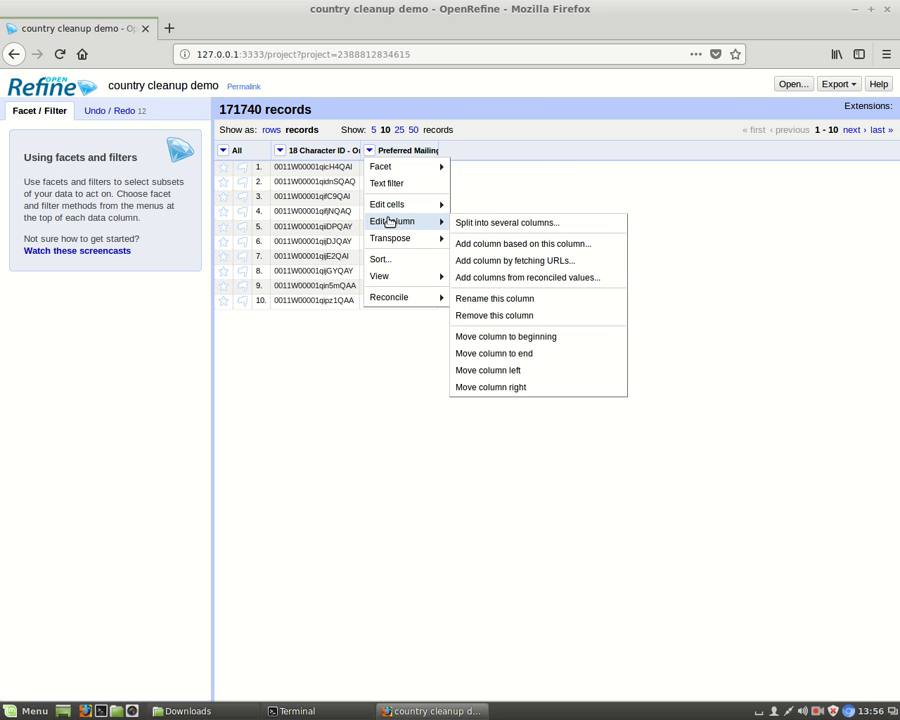
{"action": "left_click", "coordinate": [491, 244]}
{"action": "left_click", "coordinate": [354, 363]}
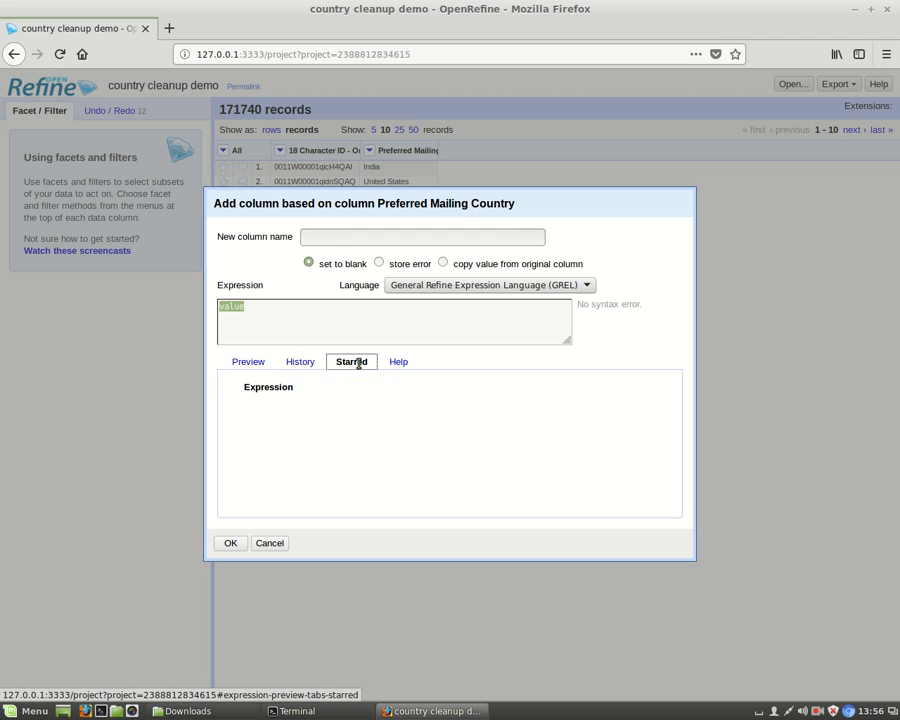
{"action": "left_click", "coordinate": [308, 364]}
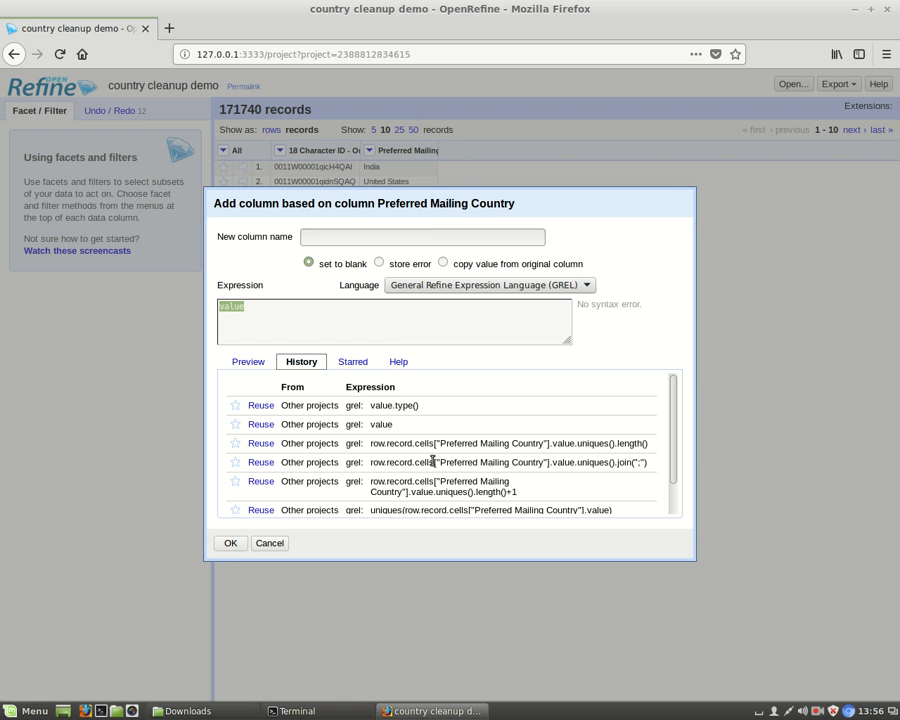
{"action": "left_click", "coordinate": [258, 462]}
{"action": "left_click", "coordinate": [226, 307]}
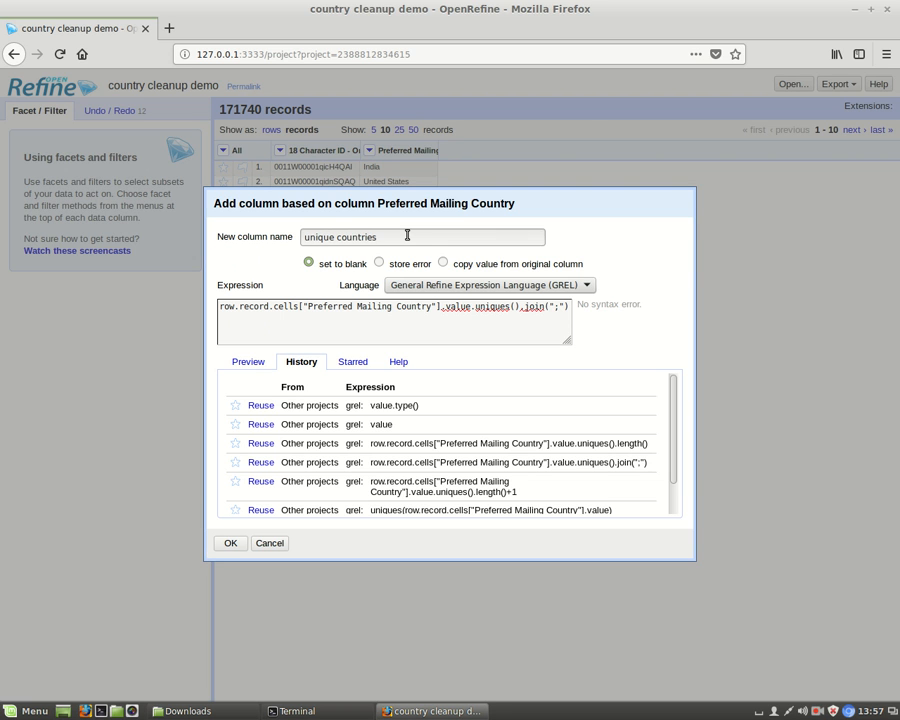
{"action": "left_click", "coordinate": [230, 544]}
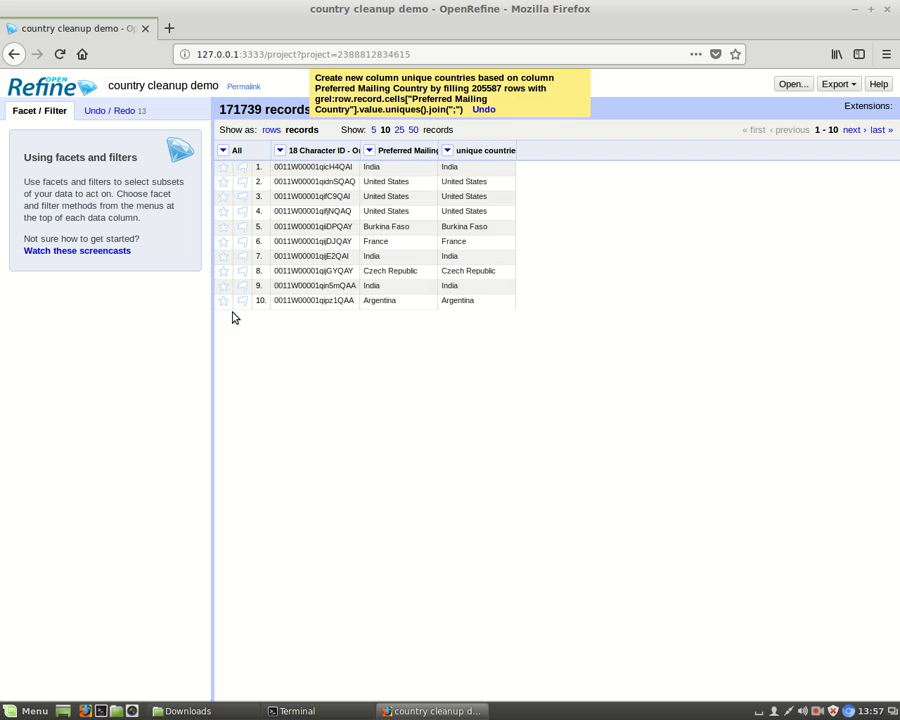
Facet the 18 Character ID - Organizations column by blank and show only records with the value true
{"action": "left_click", "coordinate": [279, 150]}
{"action": "mouse_move", "coordinate": [290, 168]}
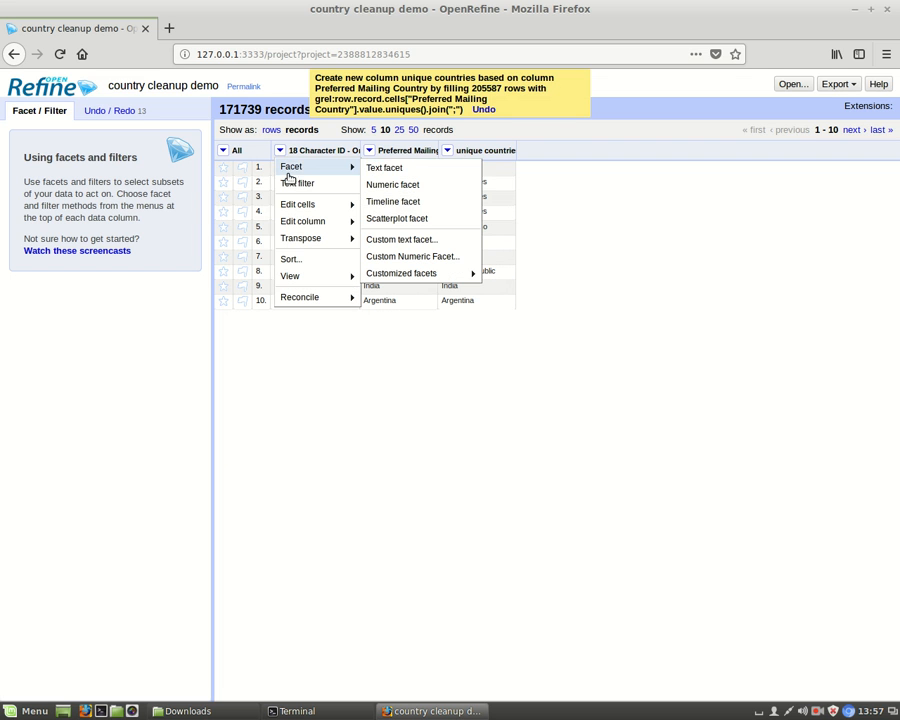
{"action": "mouse_move", "coordinate": [430, 276]}
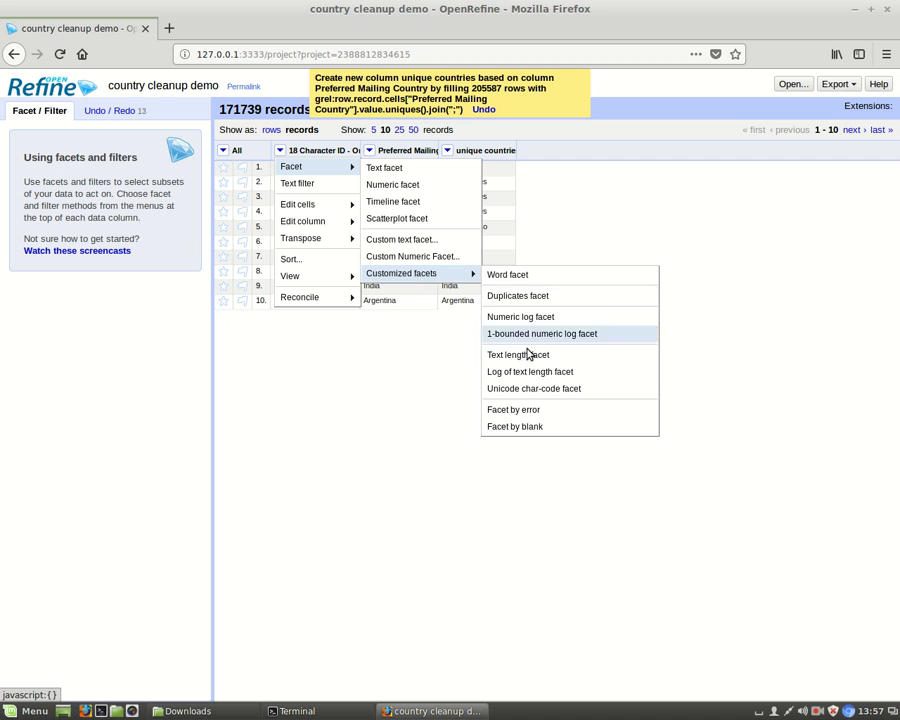
{"action": "left_click", "coordinate": [520, 427]}
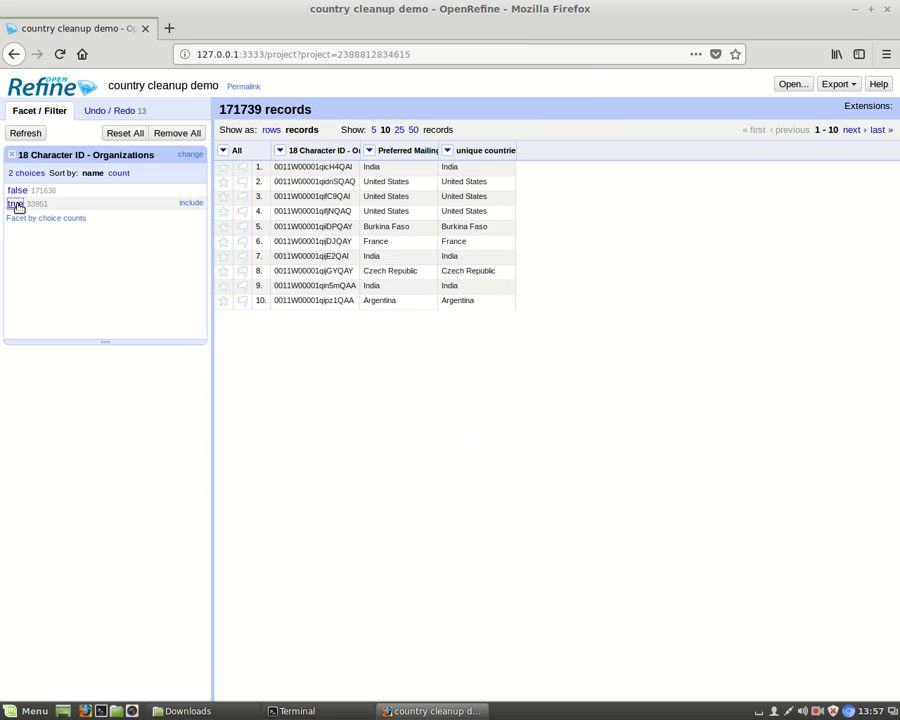
{"action": "left_click", "coordinate": [16, 204]}
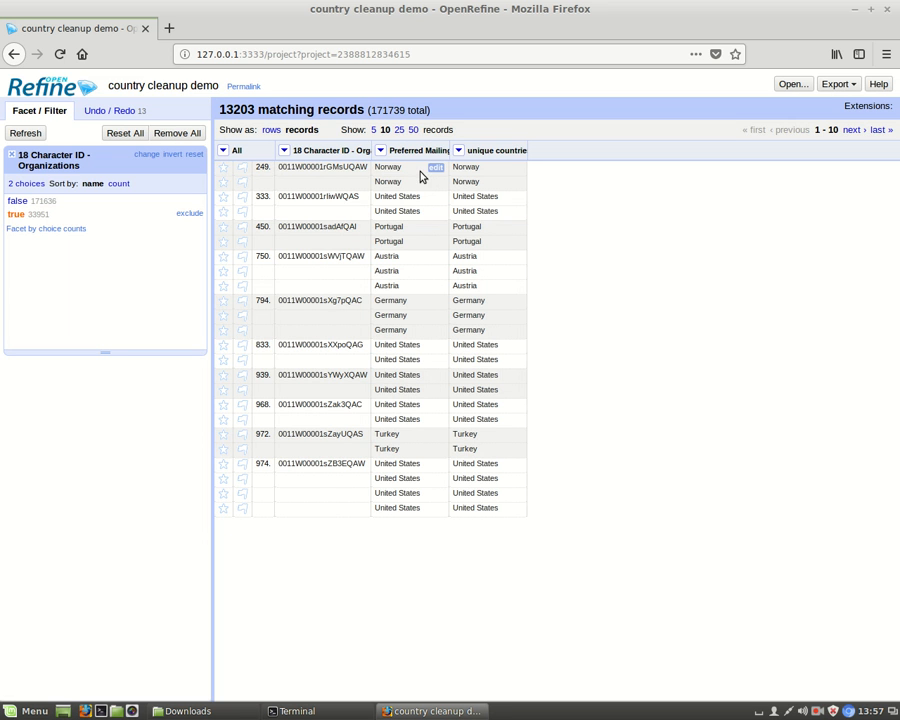
Page through the filtered records to examine the combined values in the unique countries column
{"action": "left_click", "coordinate": [851, 131]}
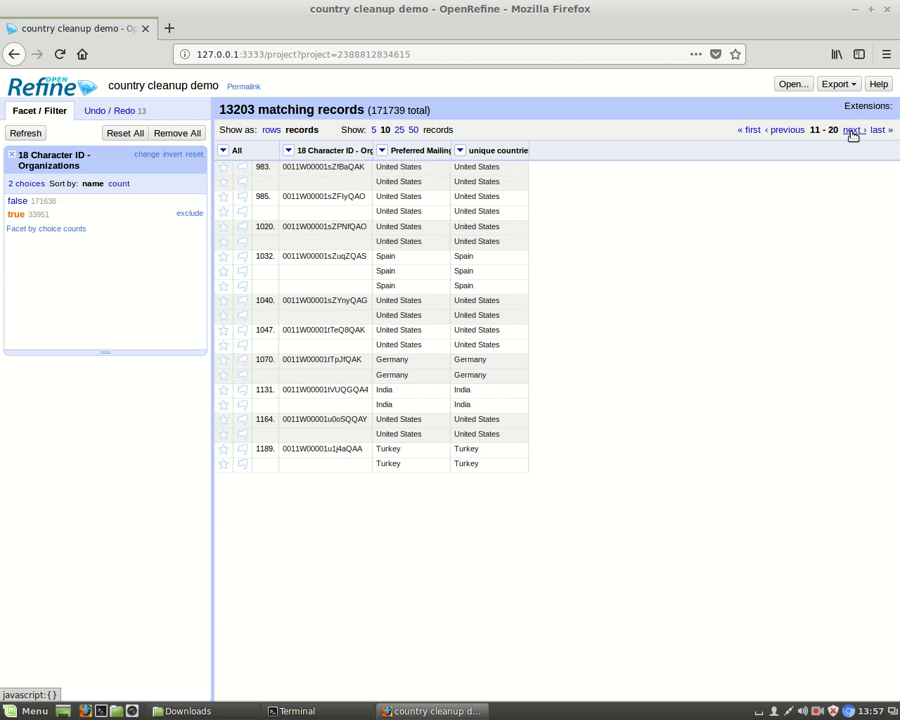
{"action": "left_click", "coordinate": [852, 131]}
{"action": "left_click", "coordinate": [852, 131]}
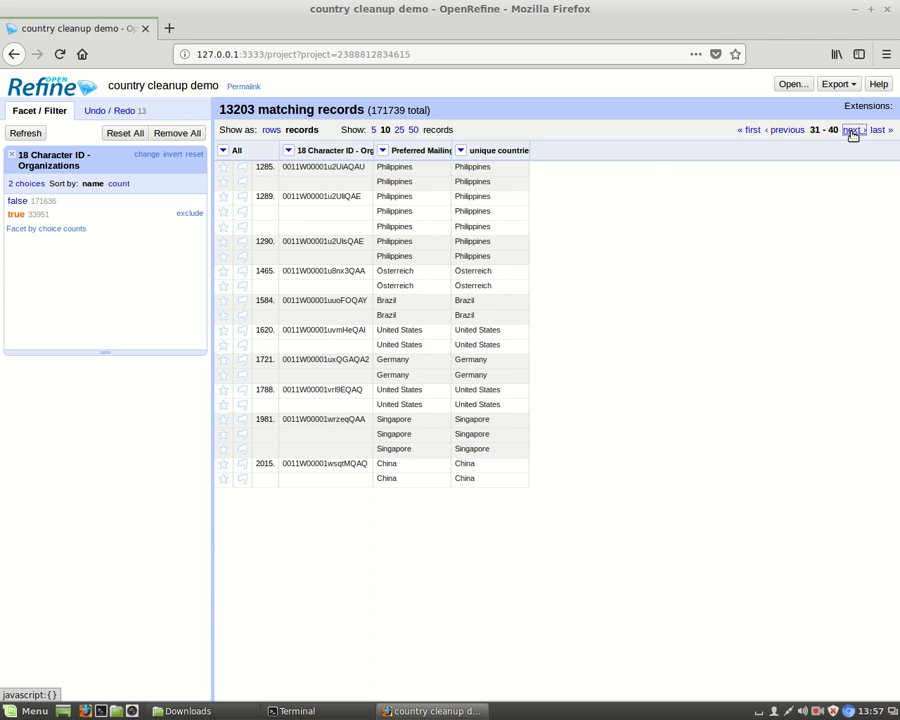
{"action": "left_click", "coordinate": [852, 131]}
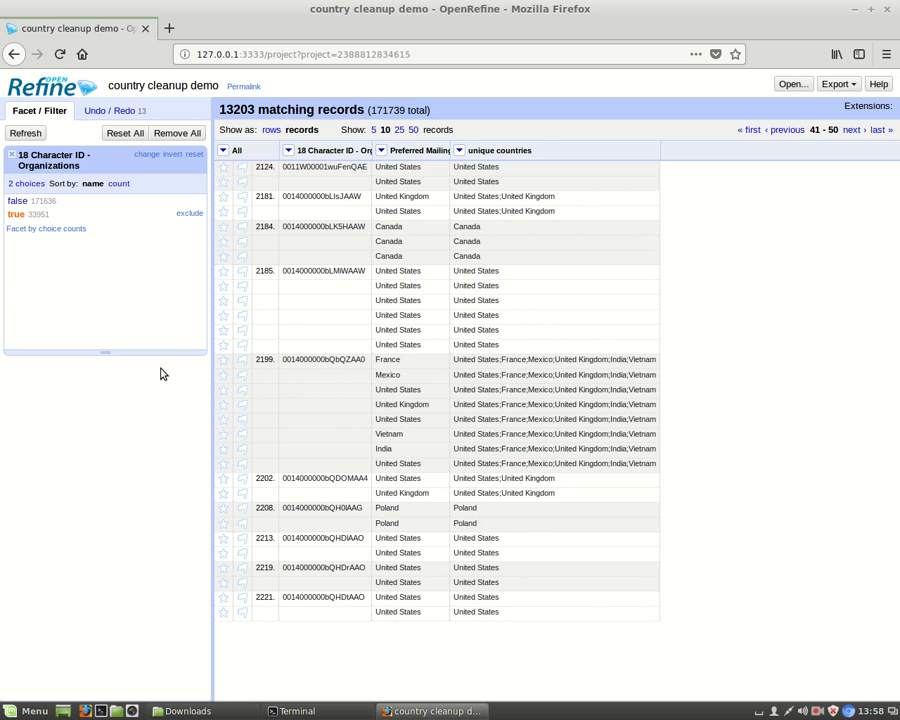
Show the filtered data as rows and remove all matching rows with a blank ID
{"action": "left_click", "coordinate": [271, 130]}
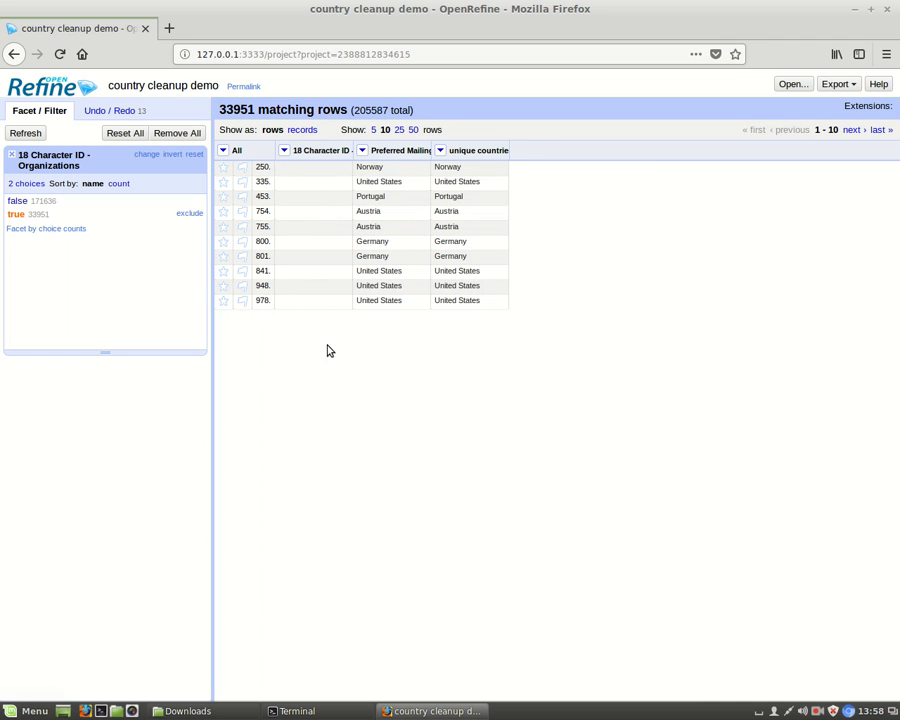
{"action": "left_click", "coordinate": [222, 151]}
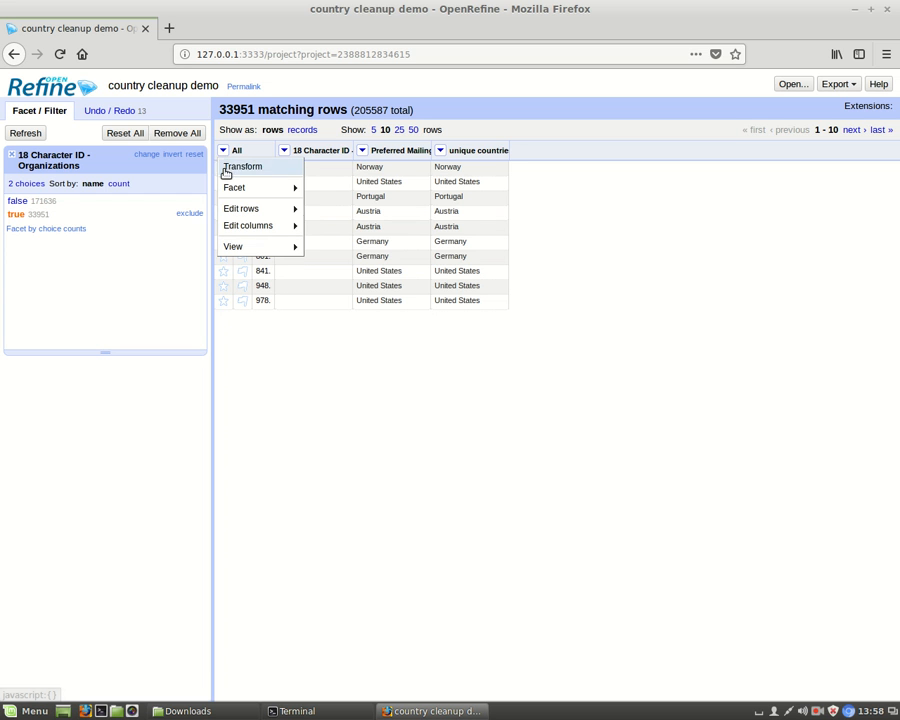
{"action": "mouse_move", "coordinate": [232, 224]}
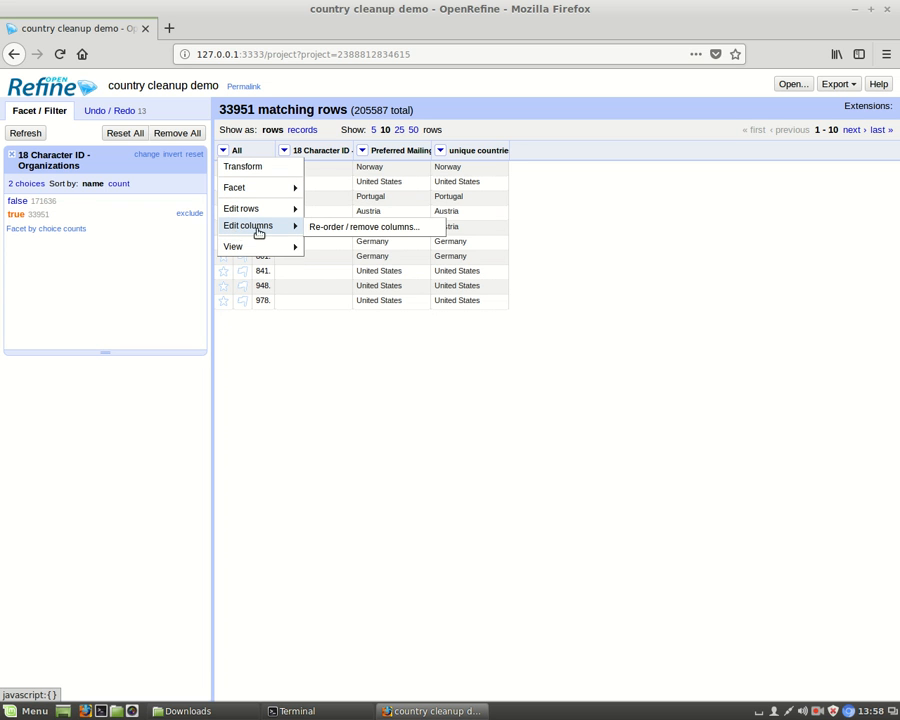
{"action": "left_click", "coordinate": [223, 152]}
{"action": "left_click", "coordinate": [223, 152]}
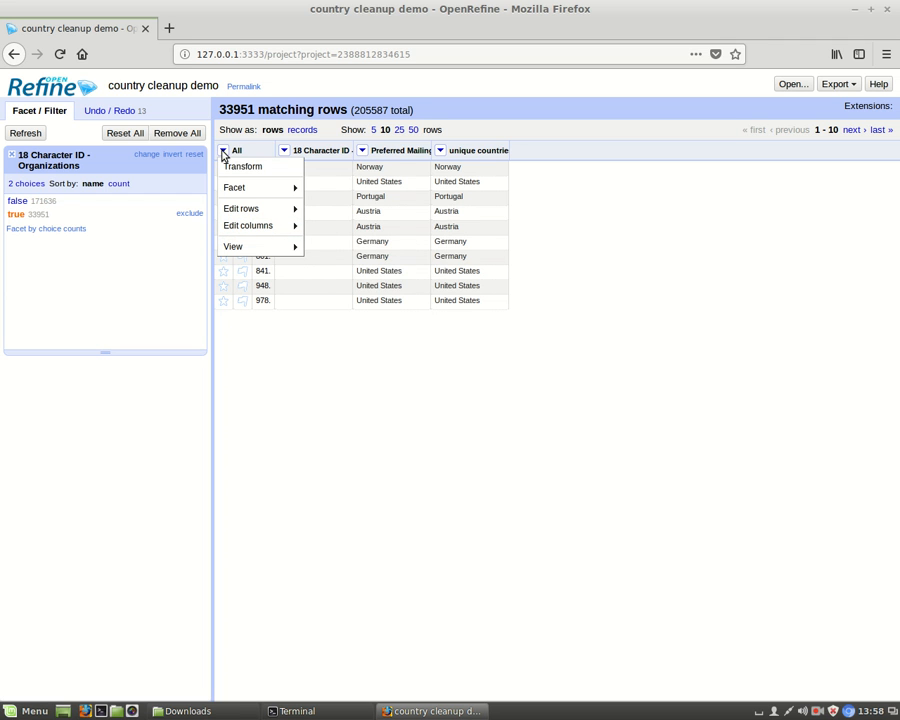
{"action": "mouse_move", "coordinate": [257, 213]}
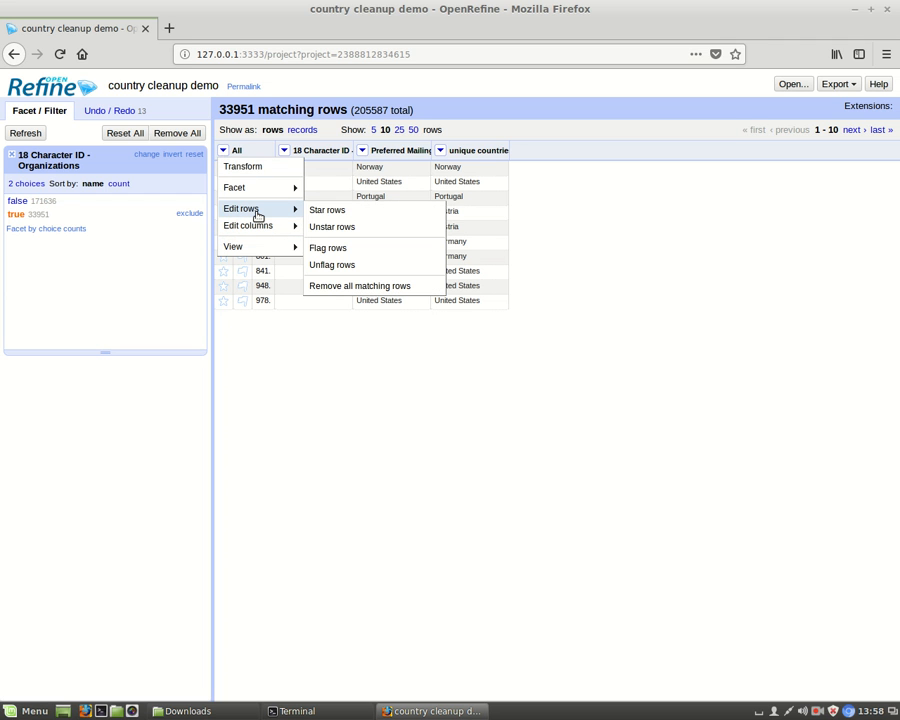
{"action": "left_click", "coordinate": [378, 288]}
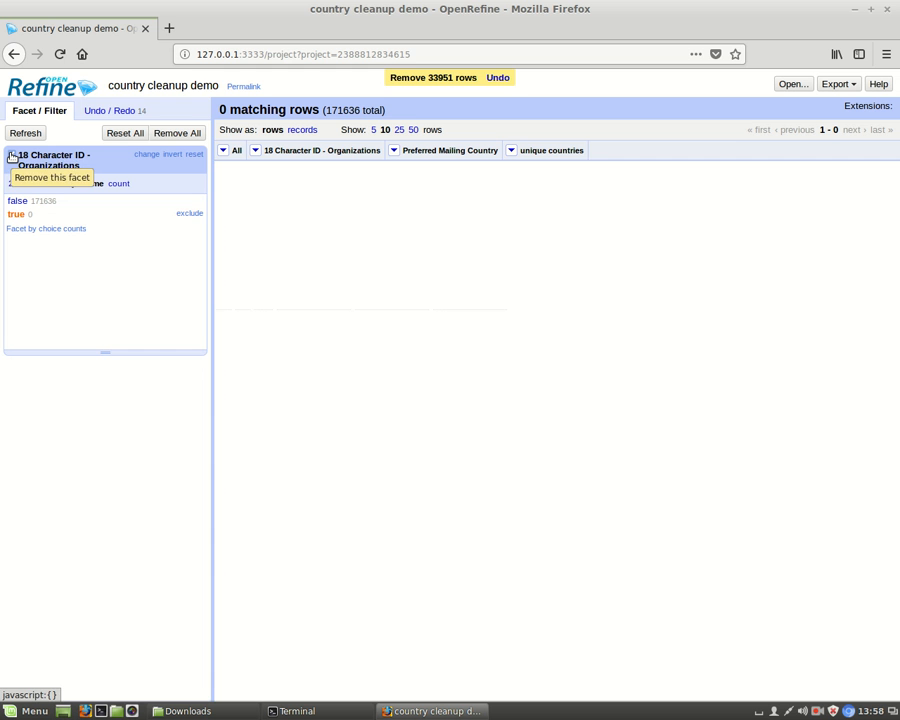
Undo the row removal by returning the project history to the creation of the unique countries column
{"action": "left_click", "coordinate": [113, 112]}
{"action": "left_click", "coordinate": [85, 588]}
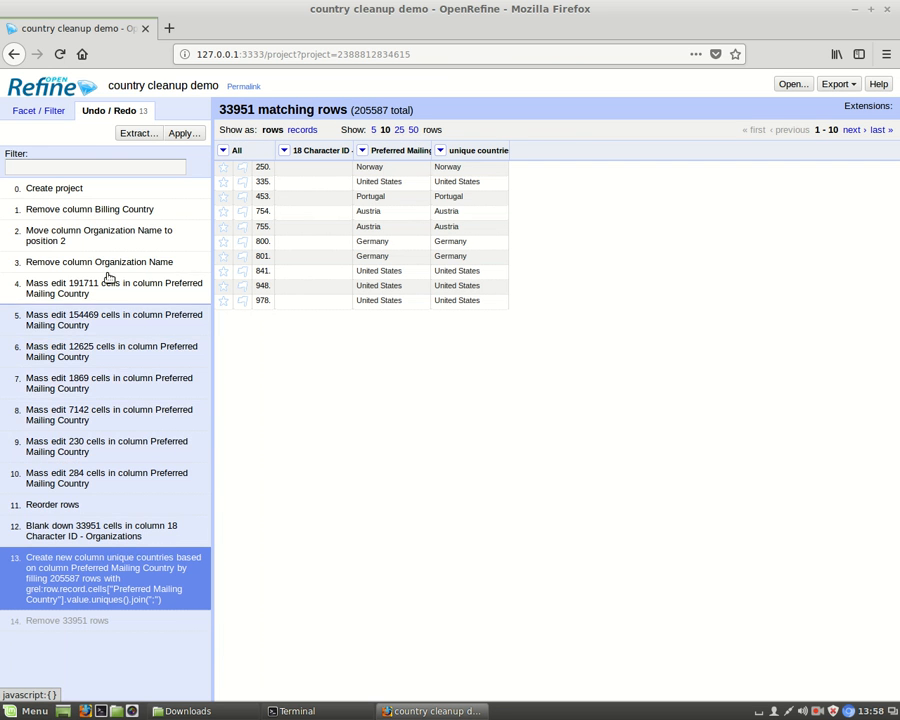
Remove the blank facet on the 18 Character ID - Organizations column and show the data as records
{"action": "left_click", "coordinate": [36, 112]}
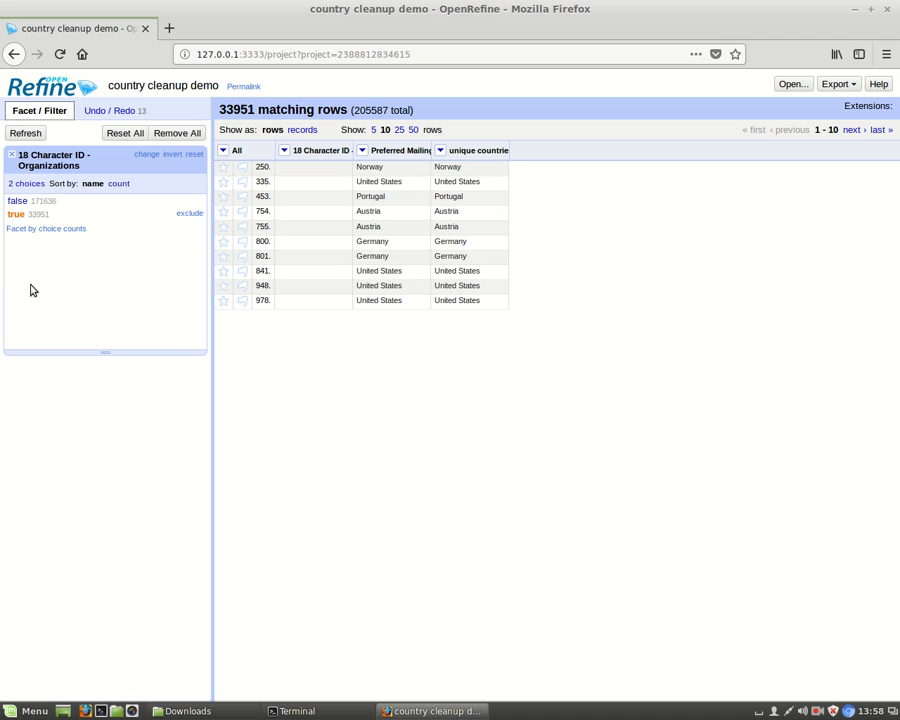
{"action": "left_click", "coordinate": [12, 159]}
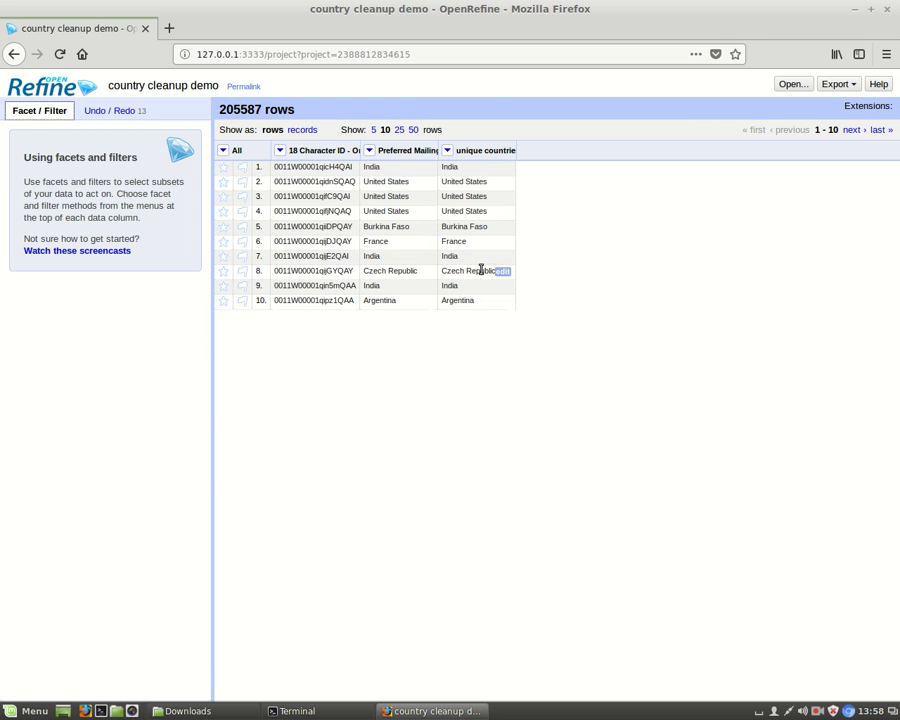
{"action": "left_click", "coordinate": [299, 130]}
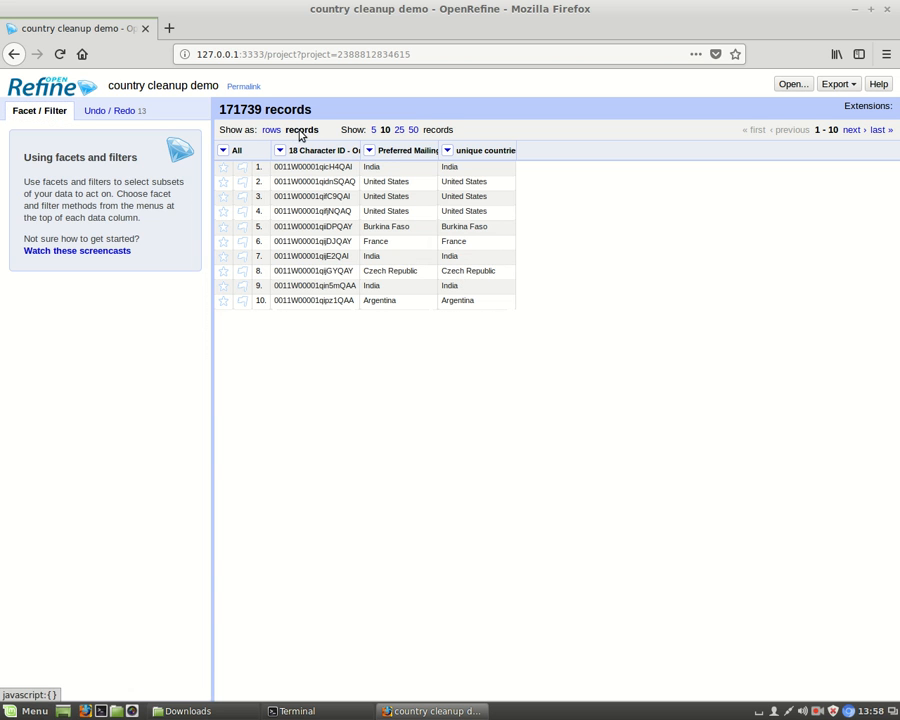
Add a column "country count" based on Preferred Mailing Country, reusing the expression row.record.cells["Preferred Mailing Country"].value.uniques().length()
{"action": "left_click", "coordinate": [369, 152]}
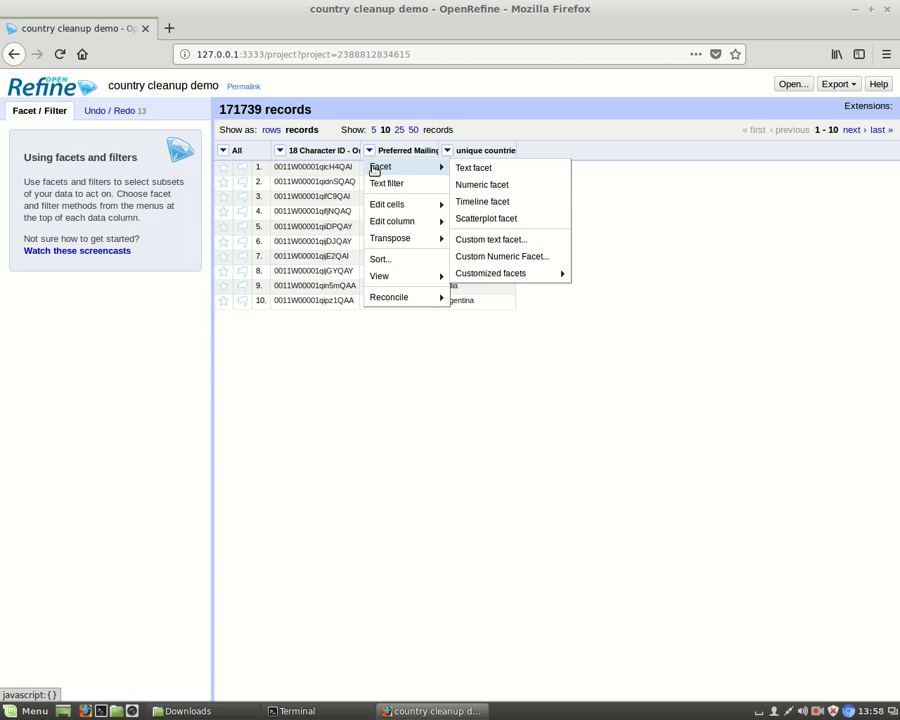
{"action": "mouse_move", "coordinate": [383, 227]}
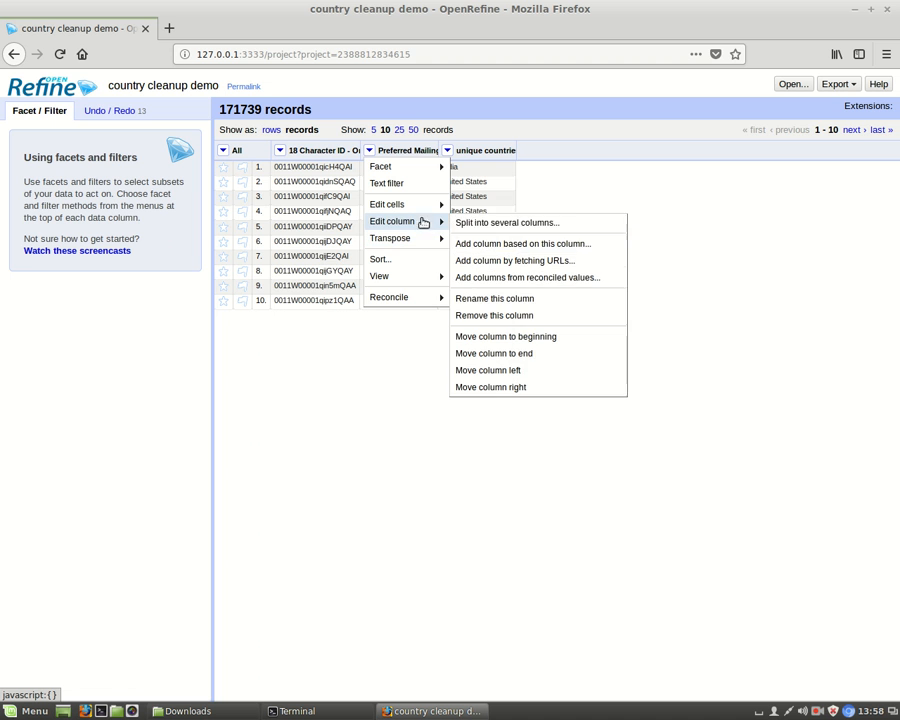
{"action": "left_click", "coordinate": [497, 244]}
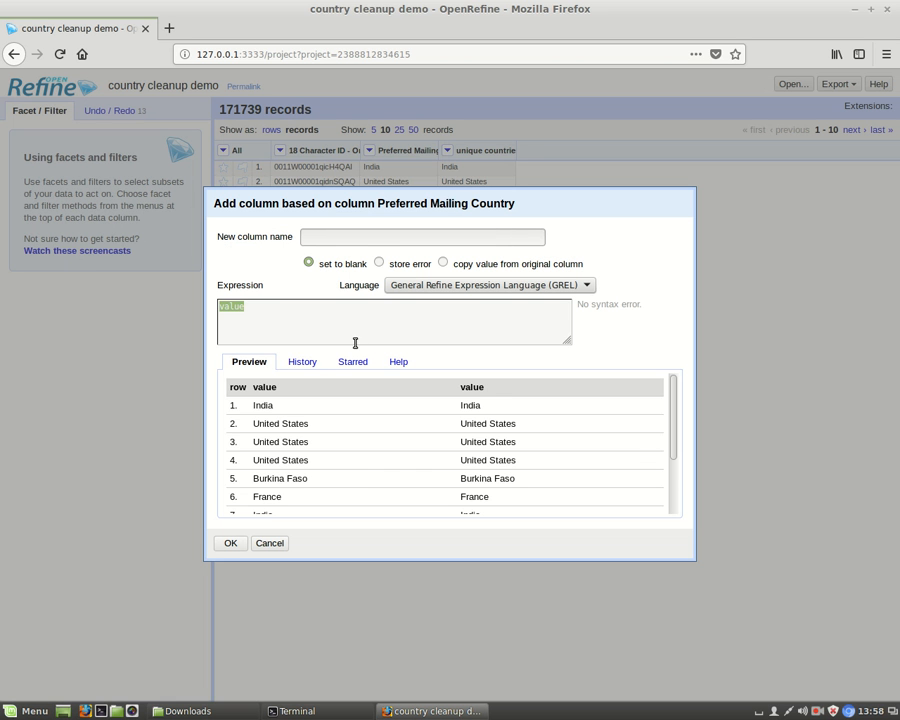
{"action": "left_click", "coordinate": [317, 362]}
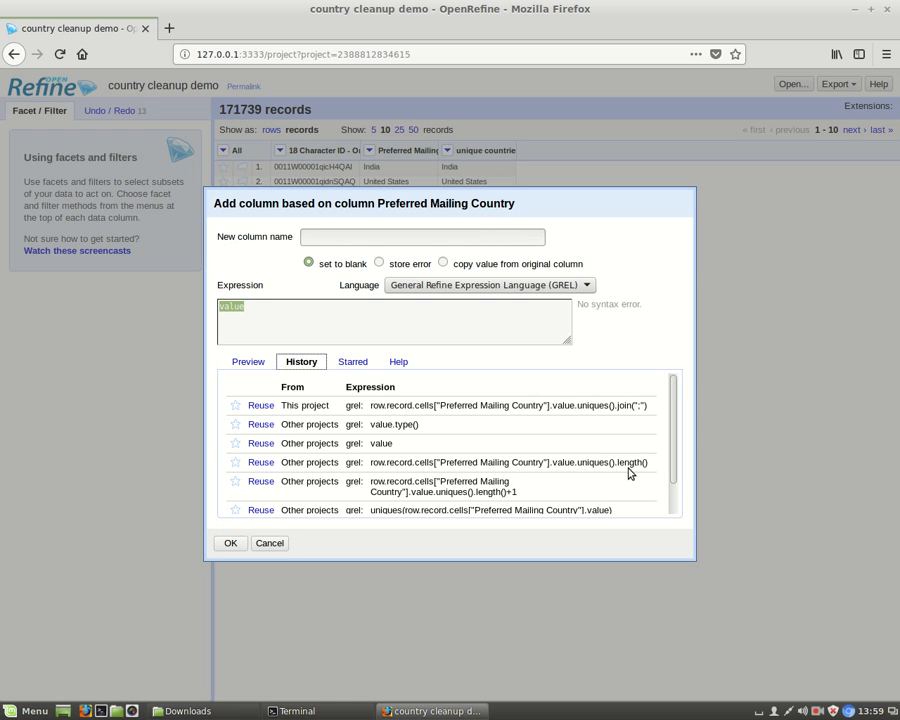
{"action": "left_click", "coordinate": [260, 462]}
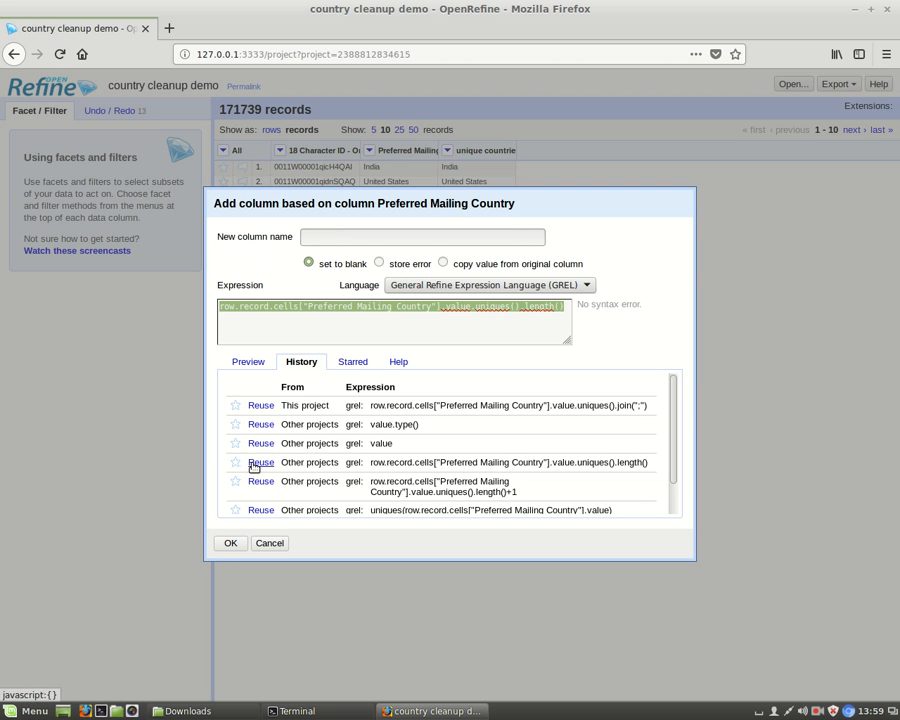
{"action": "left_click", "coordinate": [231, 543]}
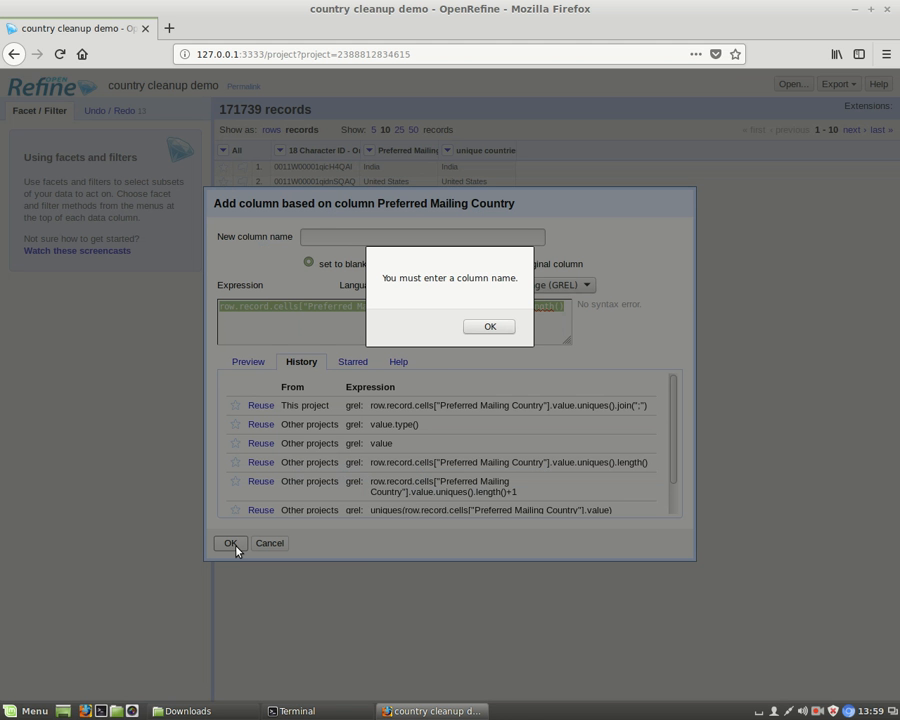
{"action": "left_click", "coordinate": [489, 326]}
{"action": "left_click", "coordinate": [474, 236]}
{"action": "type", "text": "country count"}
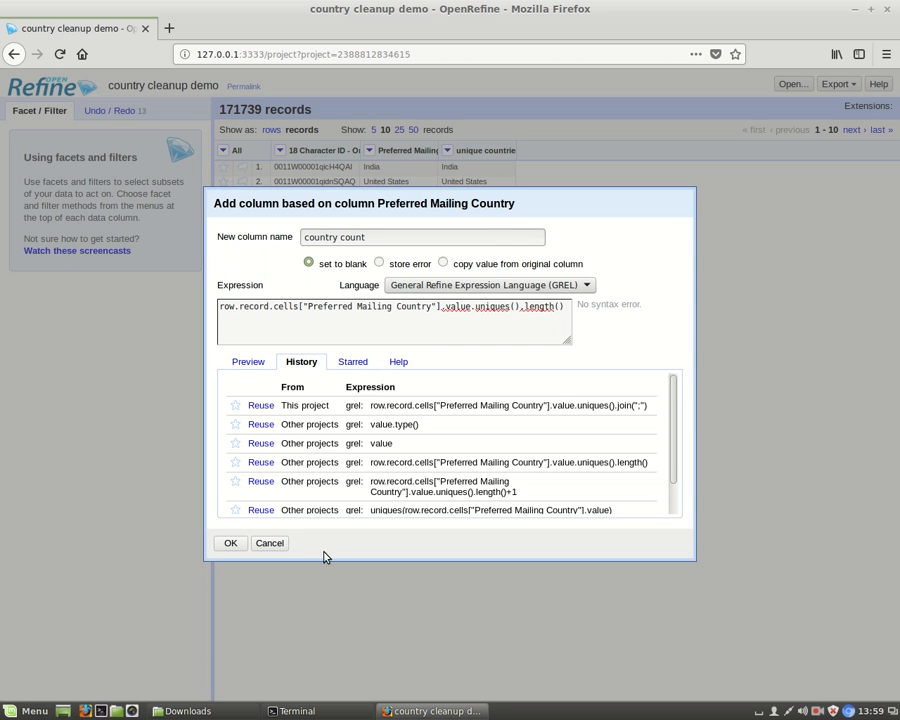
{"action": "left_click", "coordinate": [227, 543]}
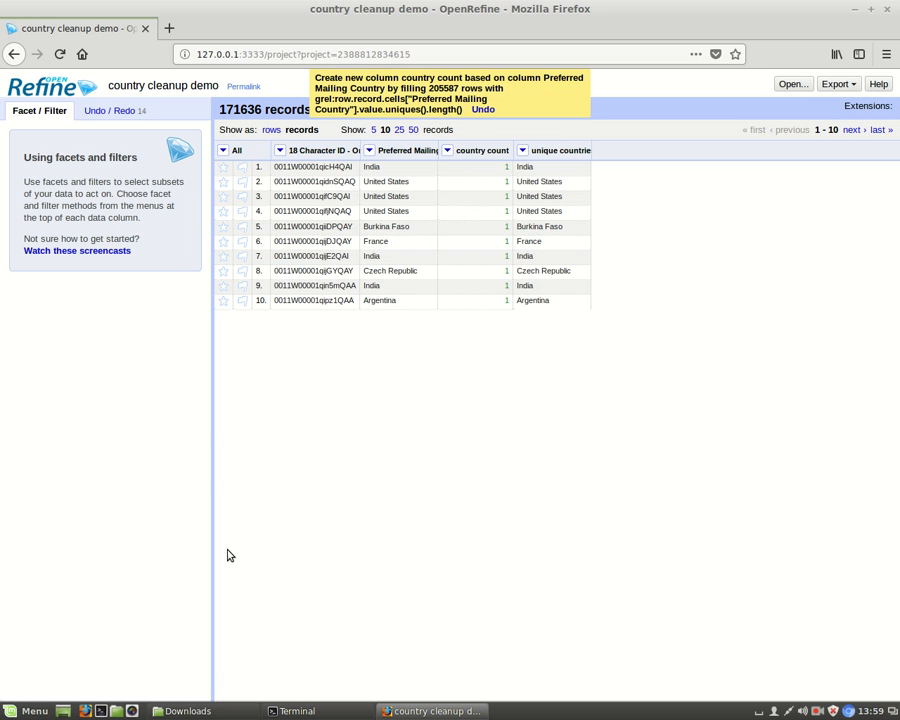
Add a numeric facet on the country count column and limit its range to 2.00–52.00
{"action": "left_click", "coordinate": [448, 150]}
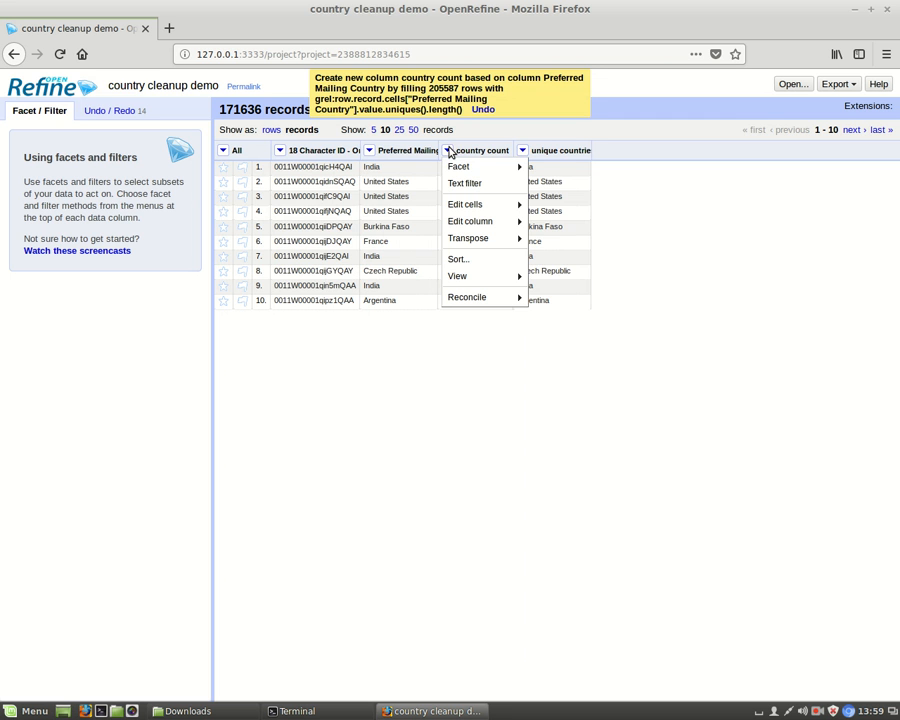
{"action": "mouse_move", "coordinate": [458, 167]}
{"action": "left_click", "coordinate": [570, 168]}
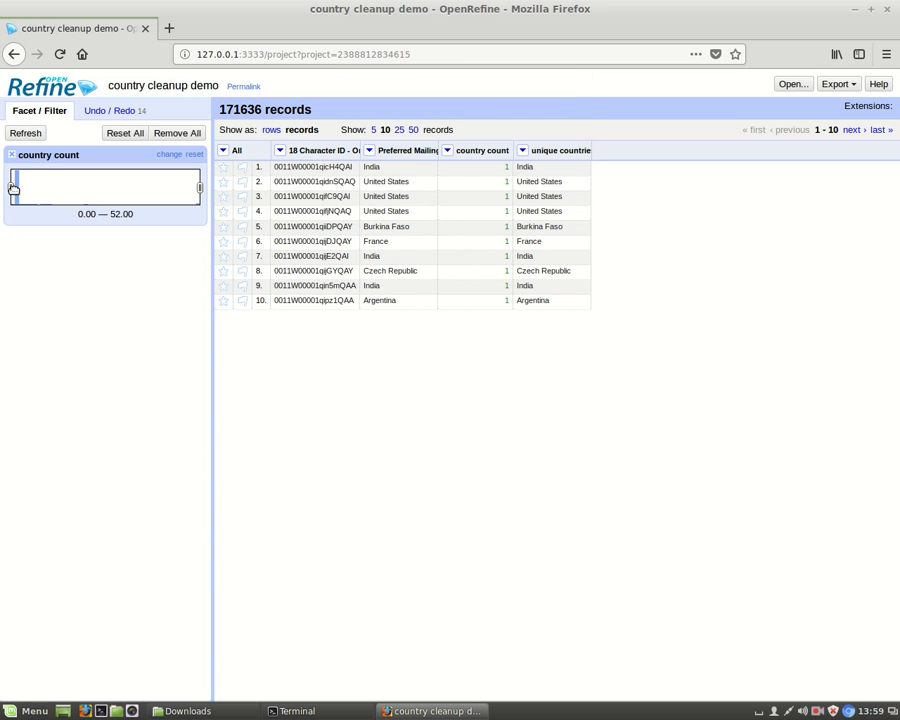
{"action": "left_click_drag", "start_coordinate": [13, 188], "coordinate": [19, 189]}
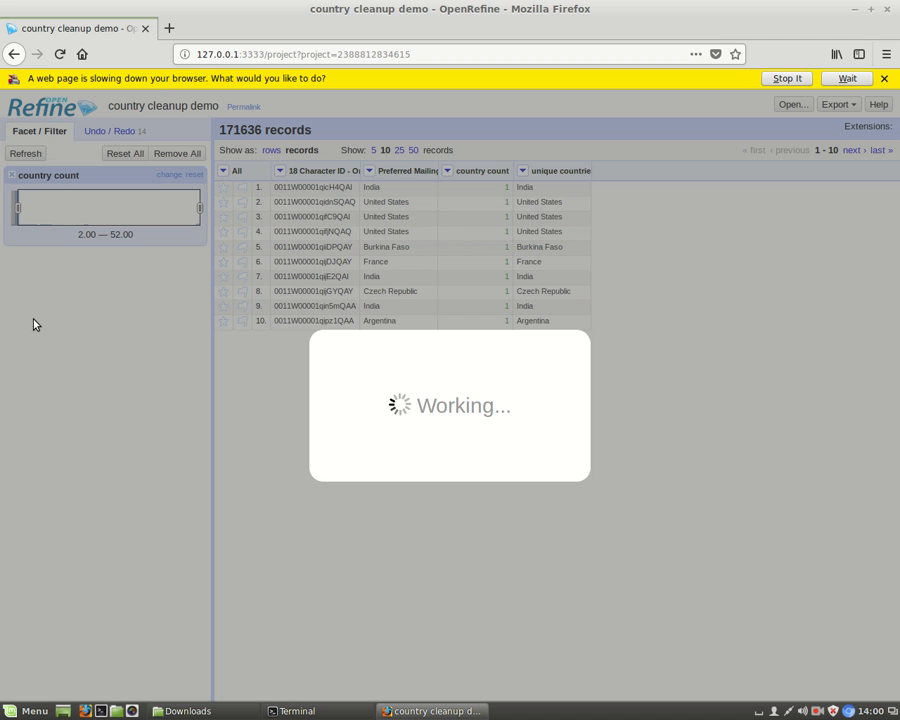
{"action": "left_click", "coordinate": [848, 79]}
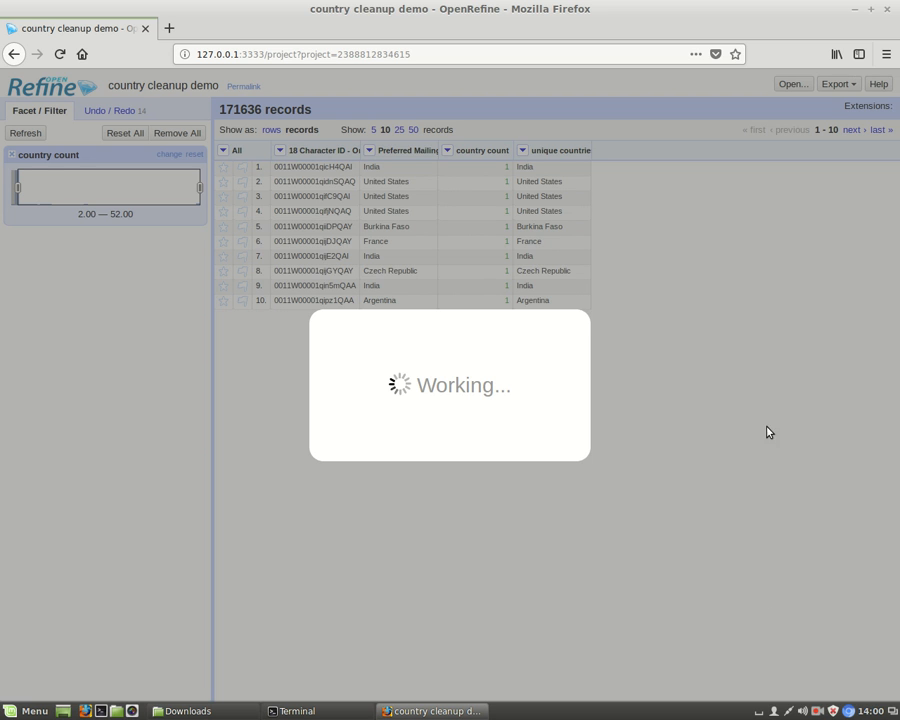
{"action": "left_click", "coordinate": [819, 712]}
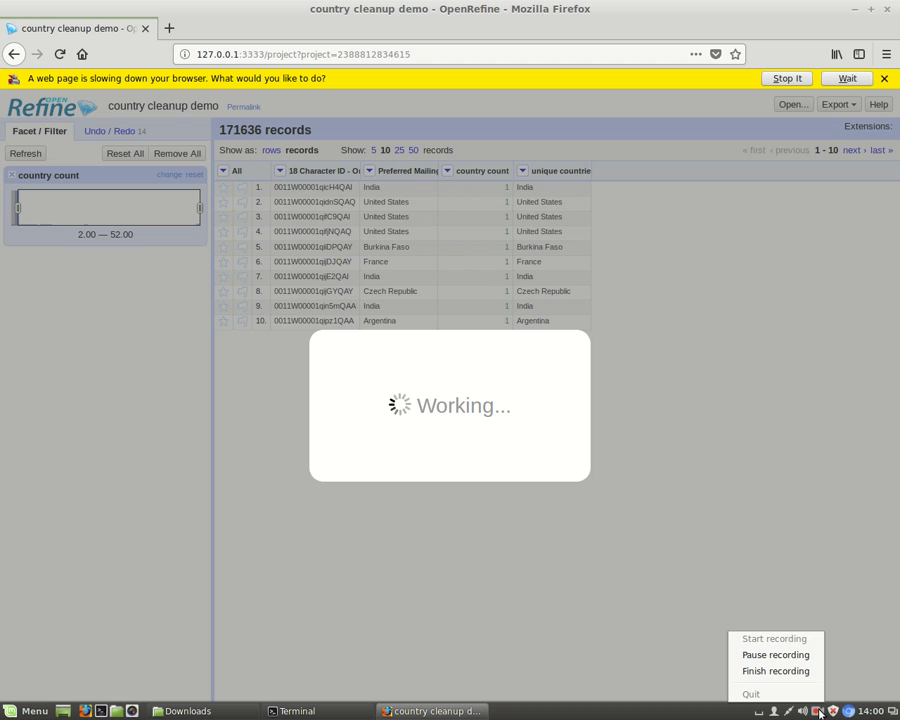
{"action": "left_click", "coordinate": [778, 660]}
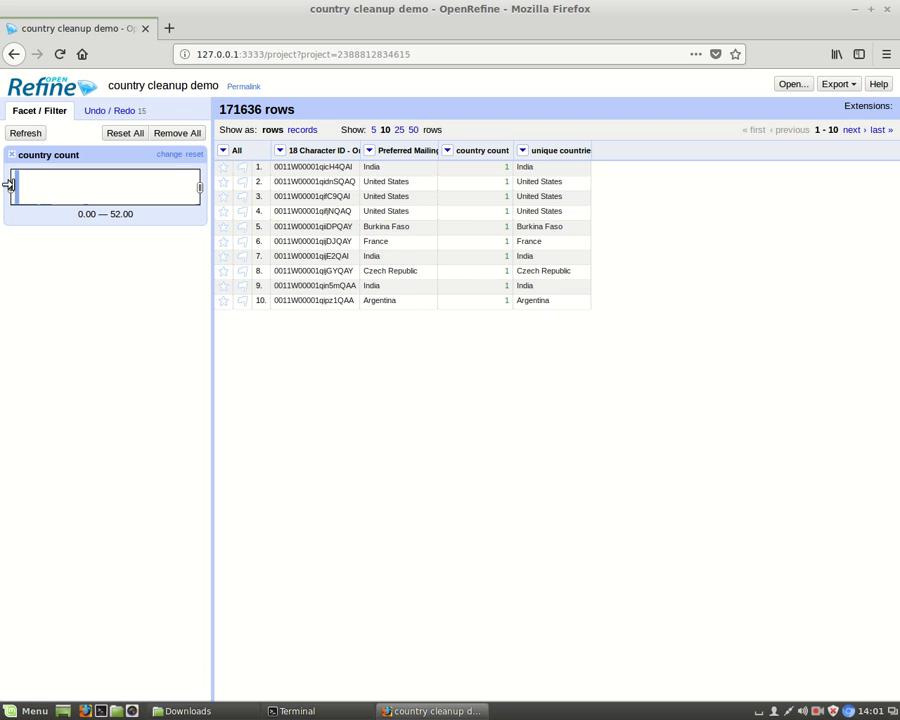
Filter the rows to a country count of 2.00–52.00 and export them as comma-separated values, saving the file country-cleanup-demo.csv
{"action": "left_click_drag", "start_coordinate": [9, 188], "coordinate": [21, 189]}
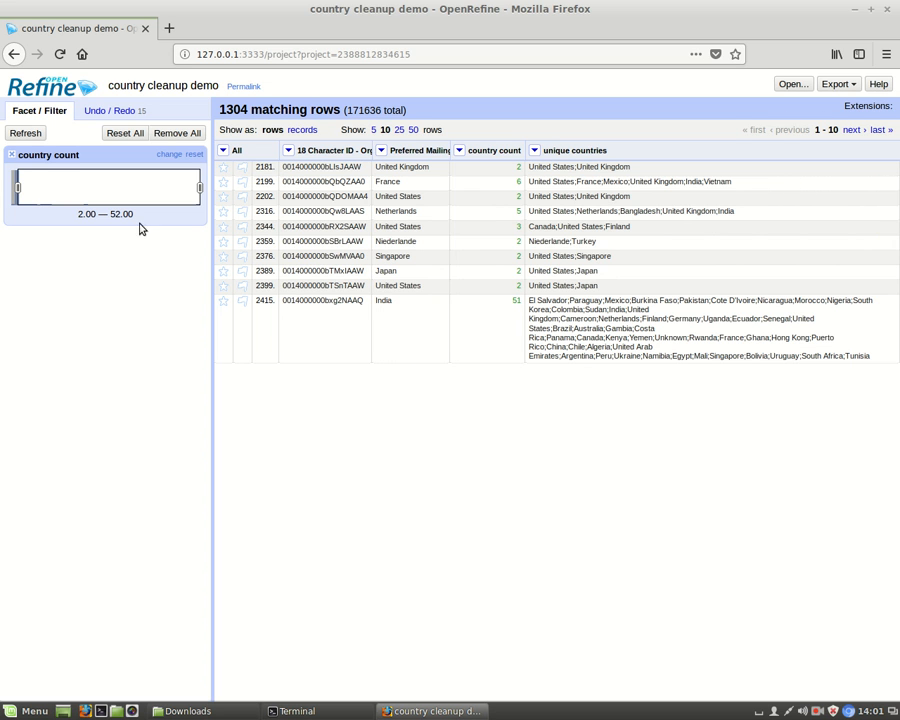
{"action": "left_click", "coordinate": [838, 84]}
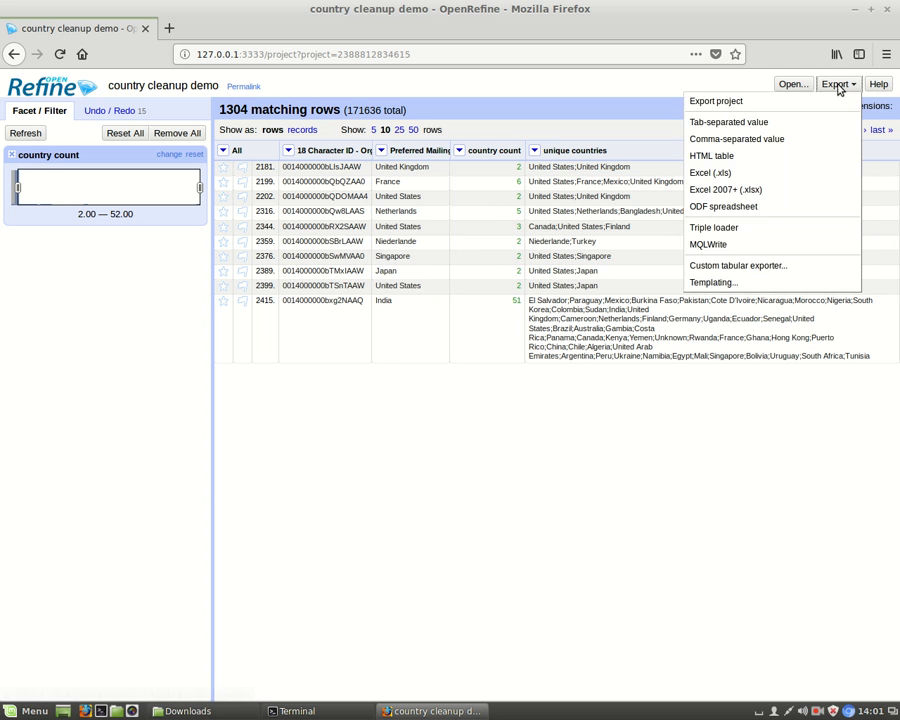
{"action": "left_click", "coordinate": [737, 139]}
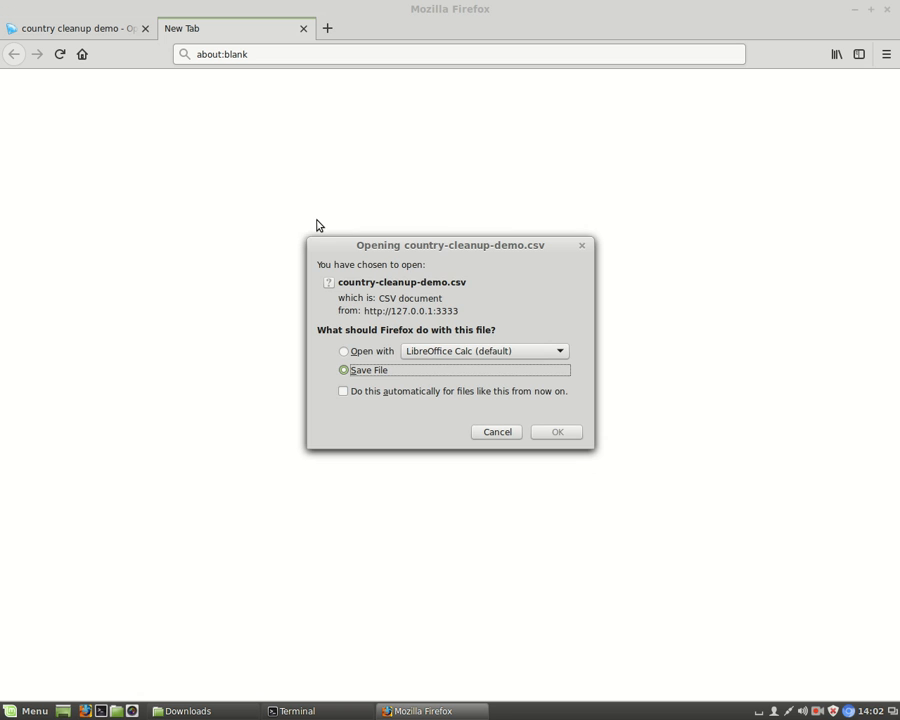
{"action": "left_click", "coordinate": [558, 432]}
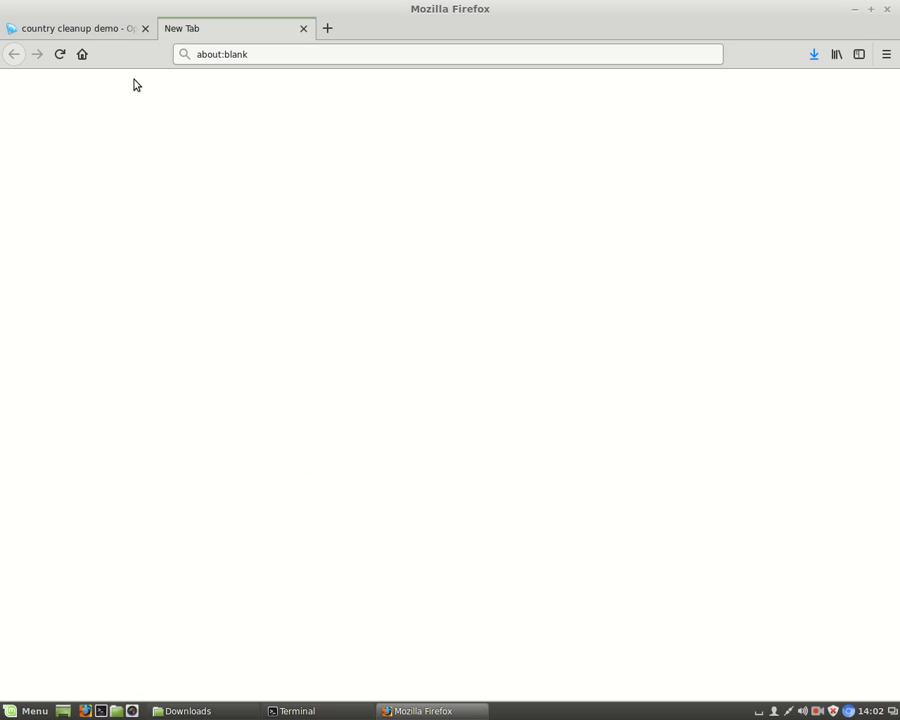
{"action": "left_click", "coordinate": [76, 32]}
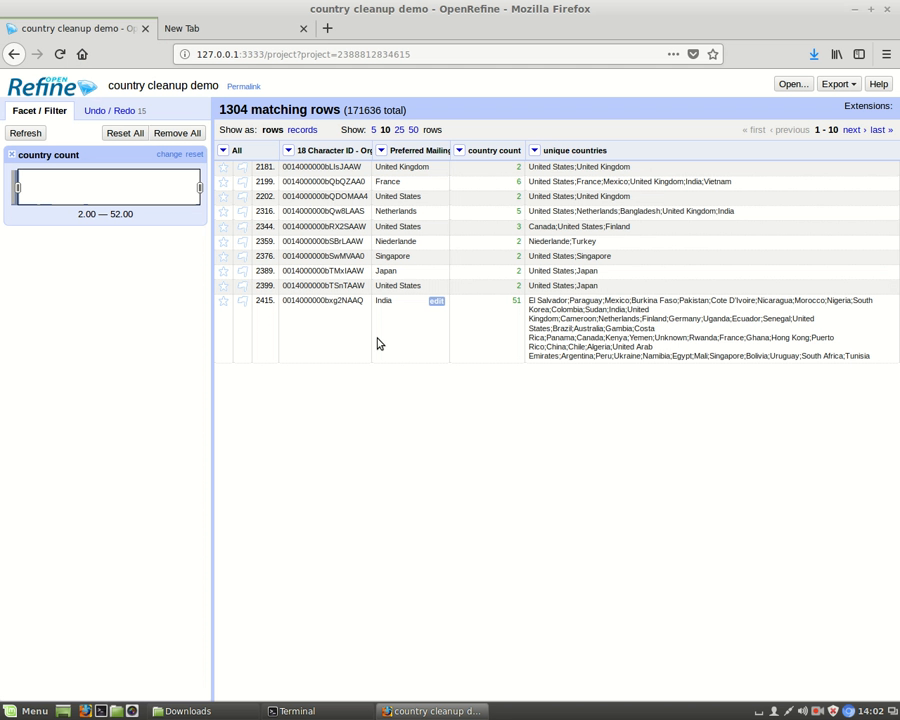
Remove all matching rows with a country count of 2 or more and clear the country count facet
{"action": "left_click", "coordinate": [226, 152]}
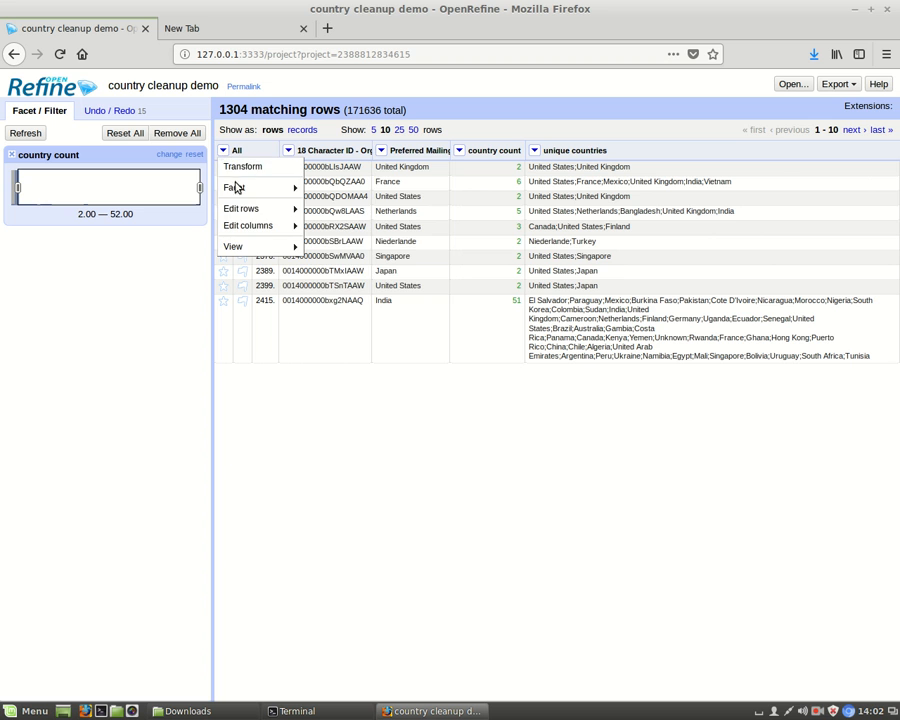
{"action": "mouse_move", "coordinate": [292, 231]}
{"action": "mouse_move", "coordinate": [283, 209]}
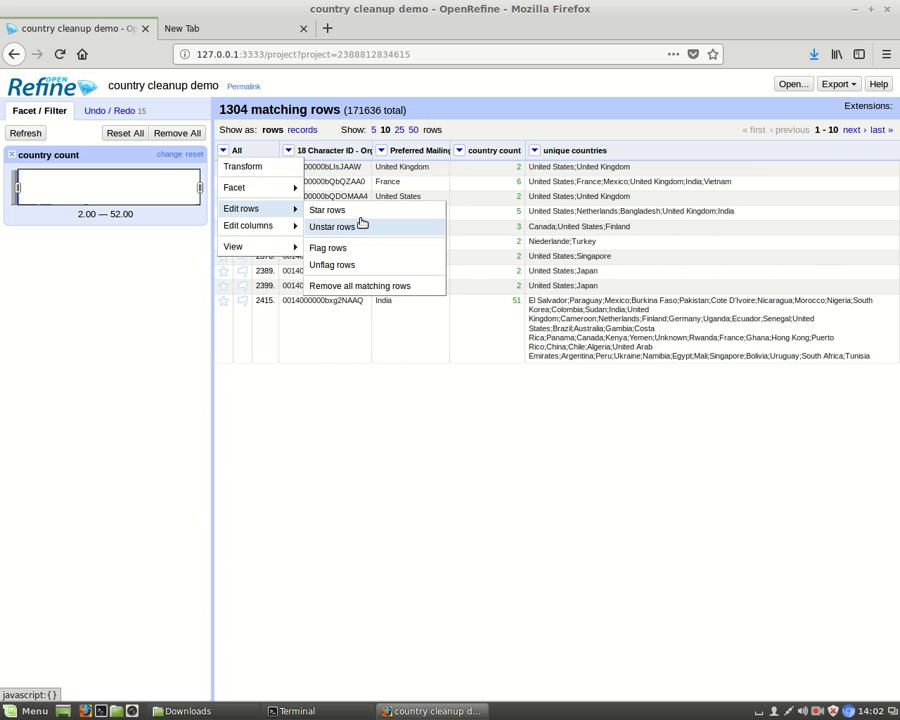
{"action": "left_click", "coordinate": [354, 288]}
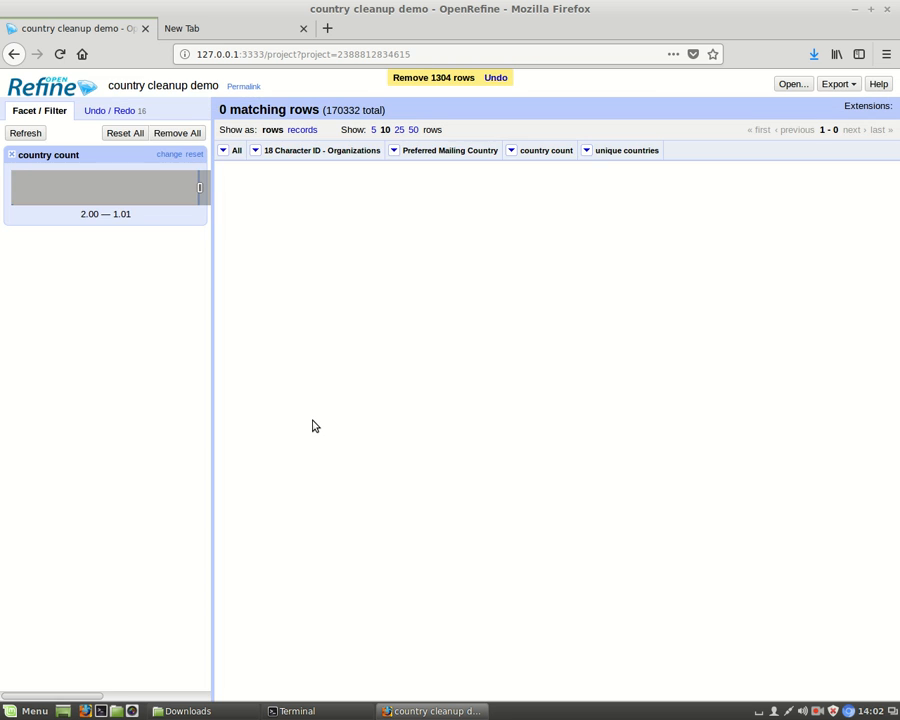
{"action": "left_click", "coordinate": [11, 155]}
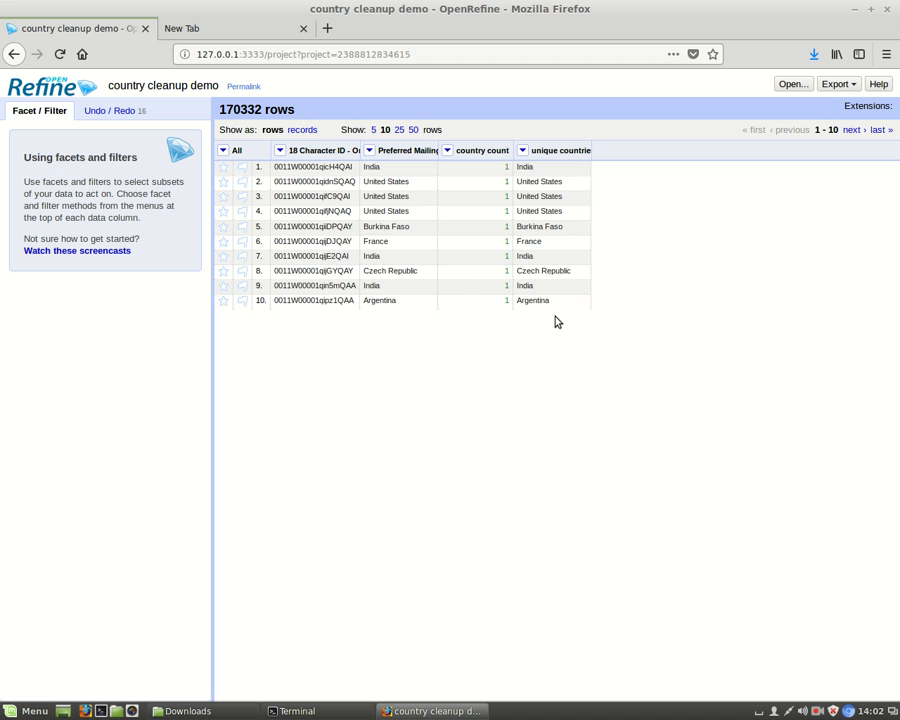
Add a text facet on the unique countries column and select Cook Islands from its choices
{"action": "left_click", "coordinate": [523, 150]}
{"action": "mouse_move", "coordinate": [545, 167]}
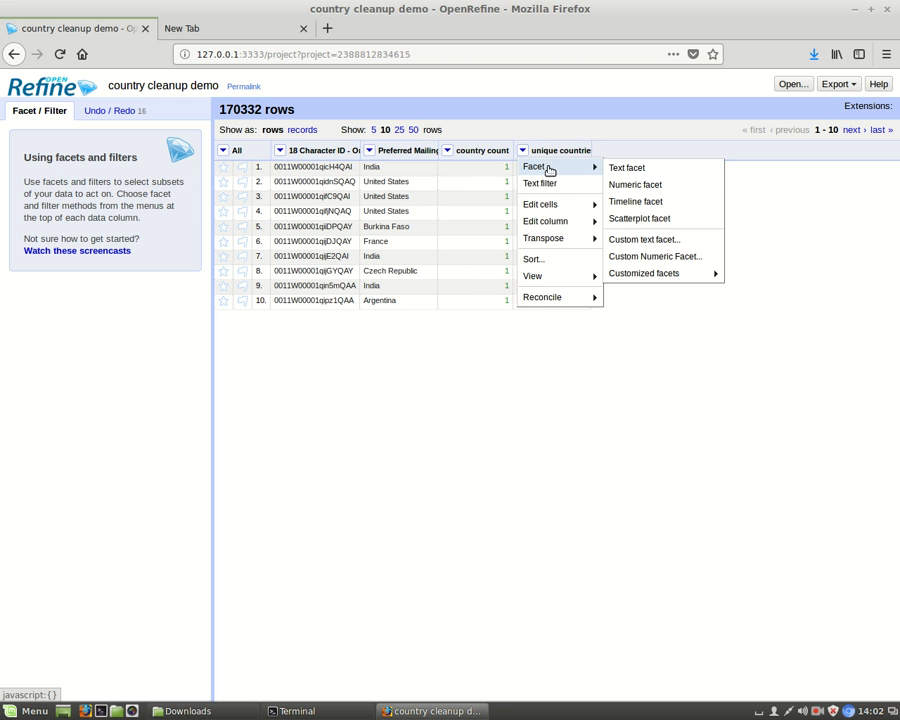
{"action": "left_click", "coordinate": [626, 169]}
{"action": "left_click_drag", "start_coordinate": [202, 200], "coordinate": [200, 228]}
{"action": "left_click", "coordinate": [22, 232]}
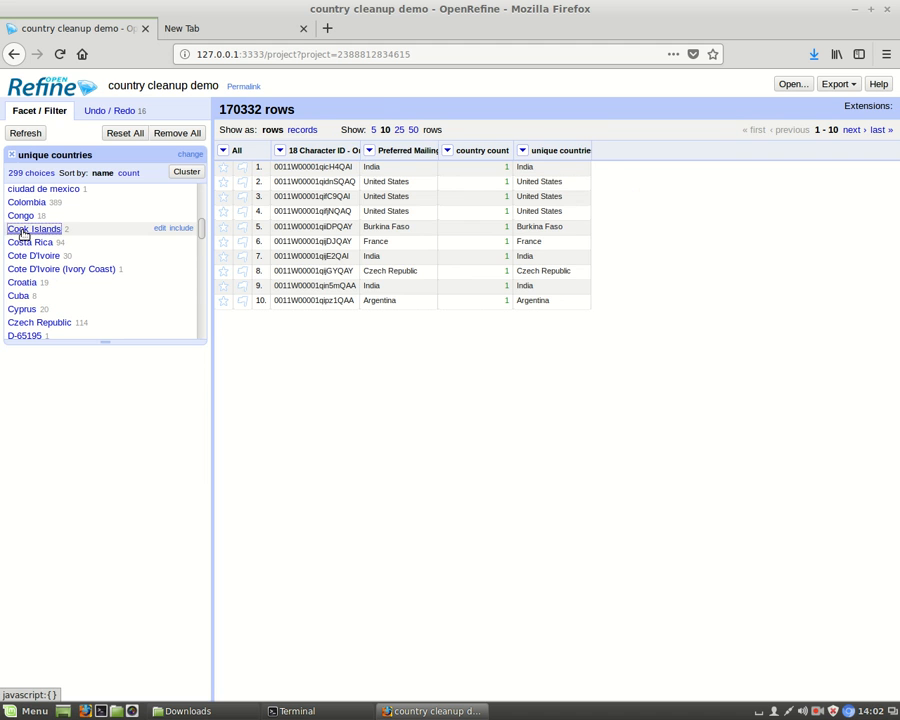